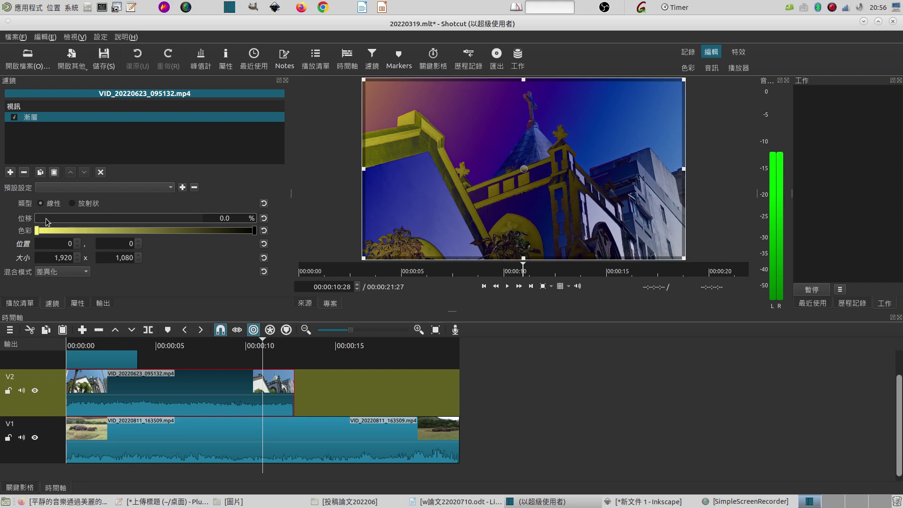
Raise the gradient filter's offset to 99.9% and bring it back down to 1.4%.
left_click_drag(39, 220, 212, 228)
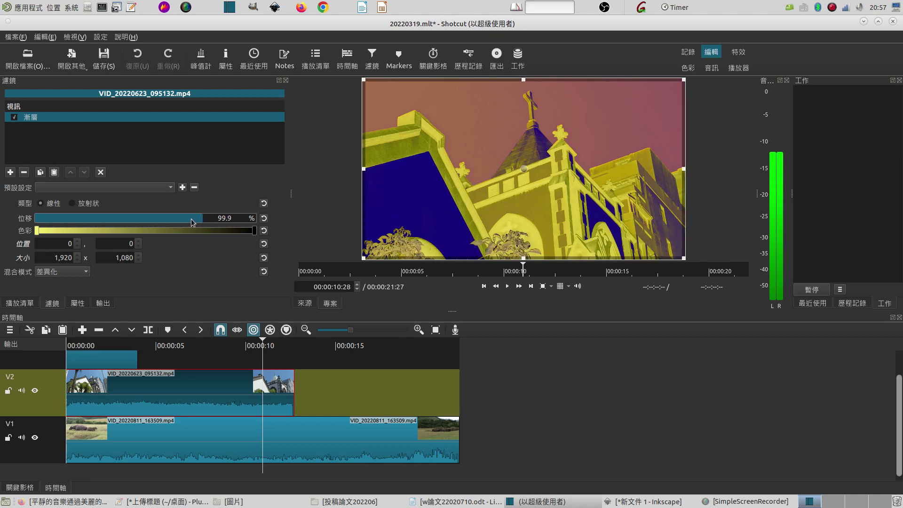
left_click_drag(191, 219, 38, 221)
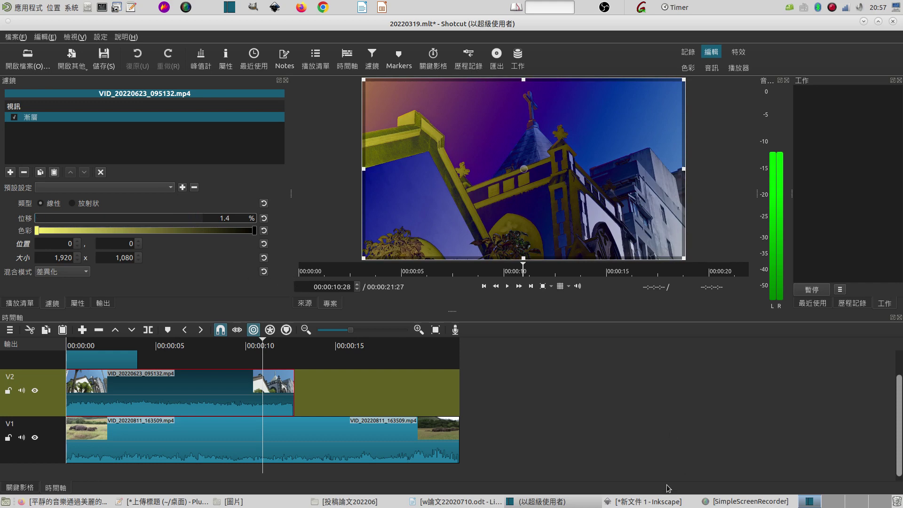
Switch to Inkscape and delete the orange gradient image that covers the page.
left_click(632, 501)
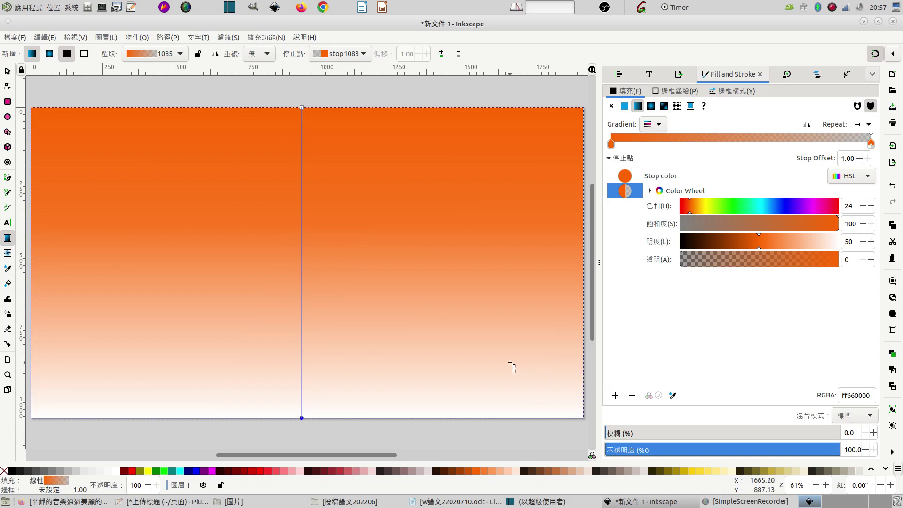
left_click(485, 344)
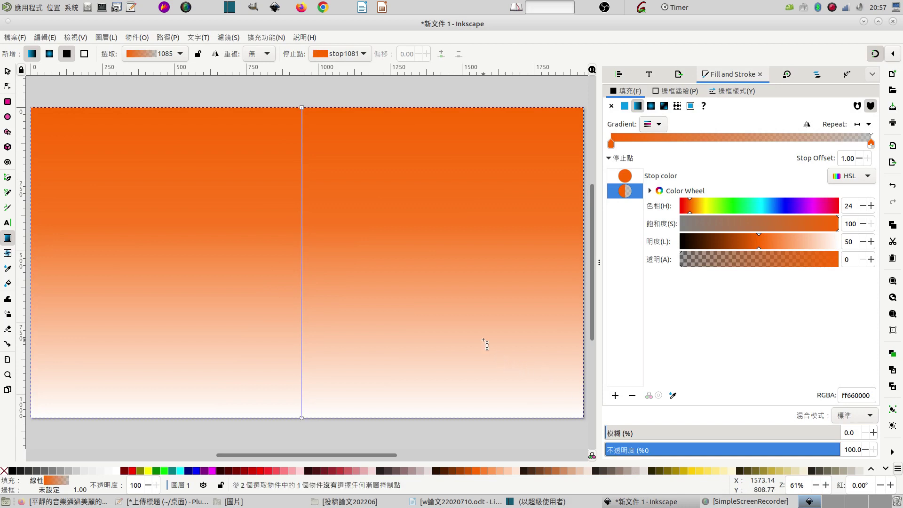
left_click(8, 71)
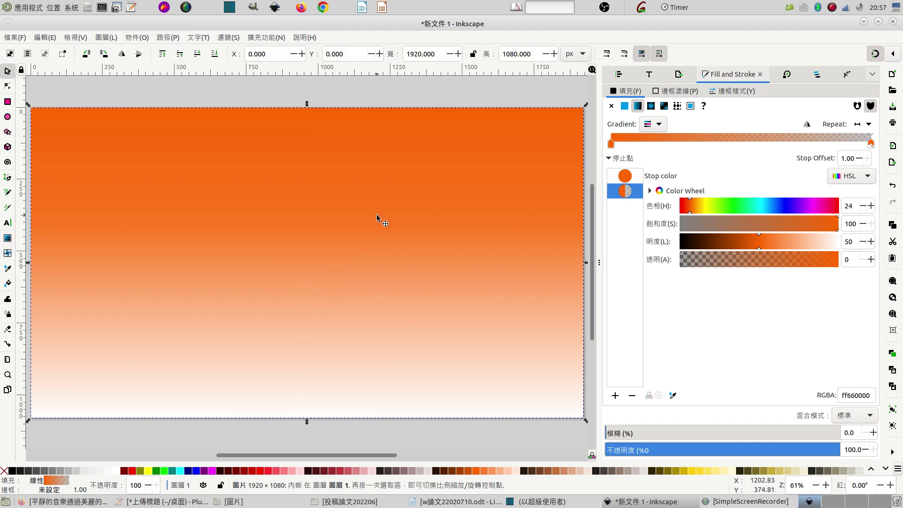
left_click(377, 218)
key("Escape")
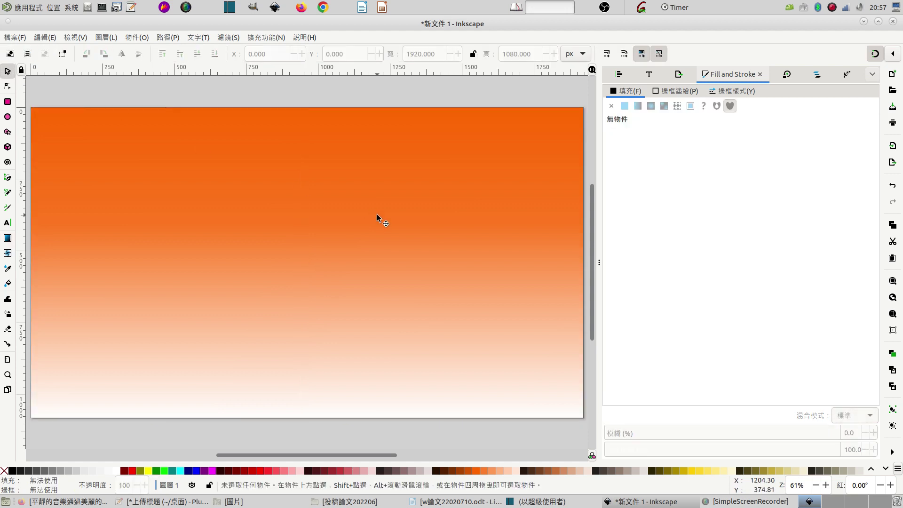
left_click(380, 213)
key("Escape")
left_click(379, 213)
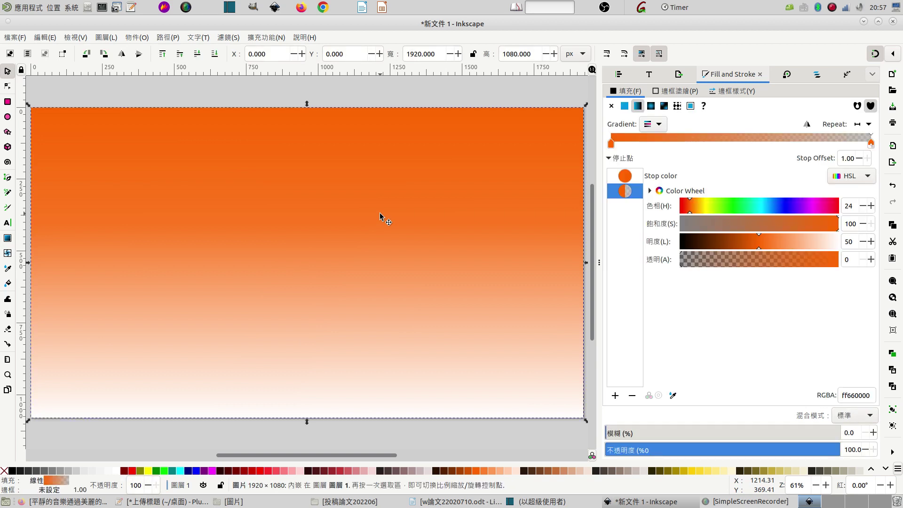
key("Delete")
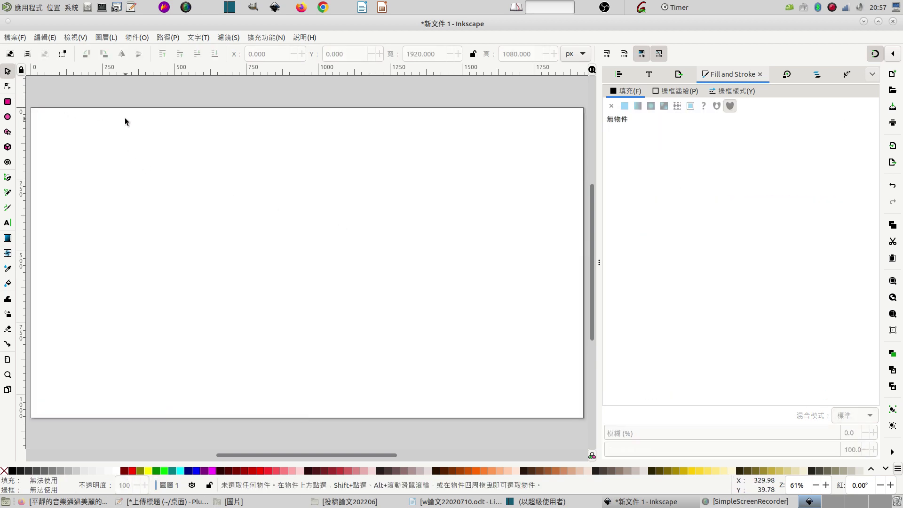
Draw a 1920 × 1080 px rectangle over the page and apply a linear gradient from its top edge to its bottom edge.
left_click(10, 104)
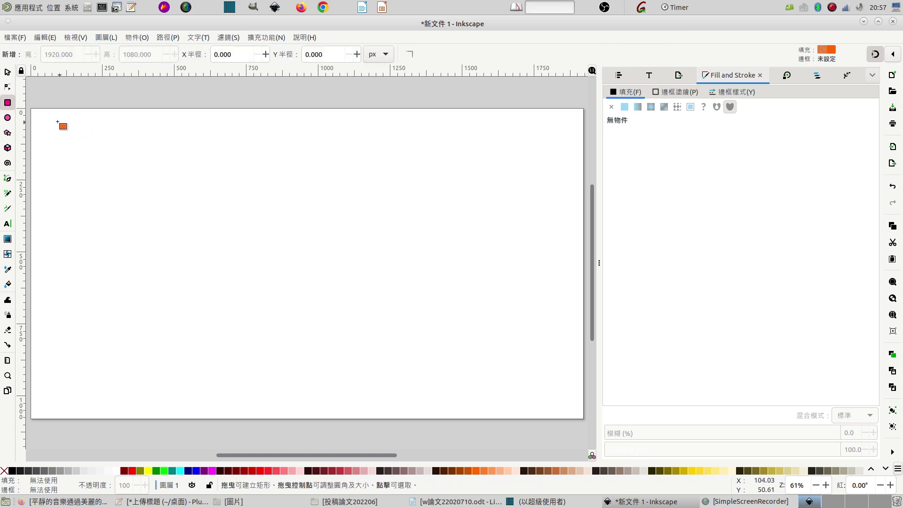
left_click_drag(32, 109, 584, 415)
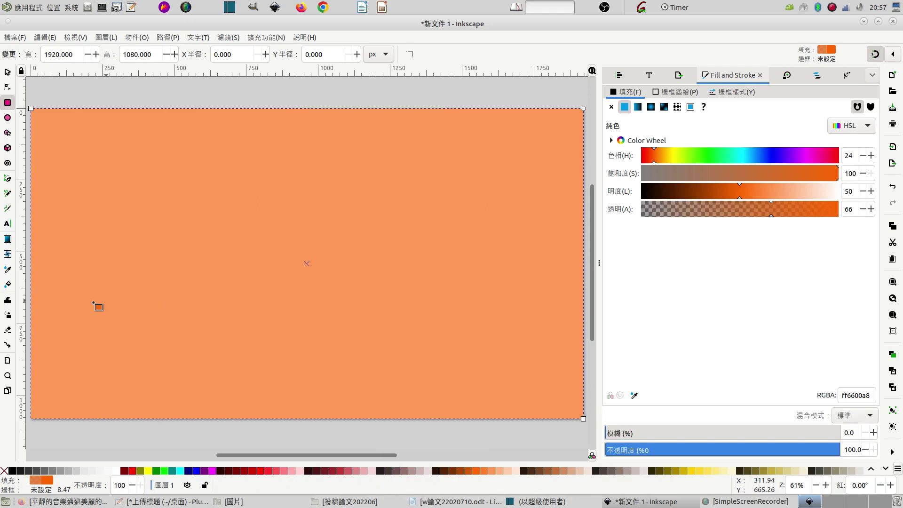
left_click(7, 240)
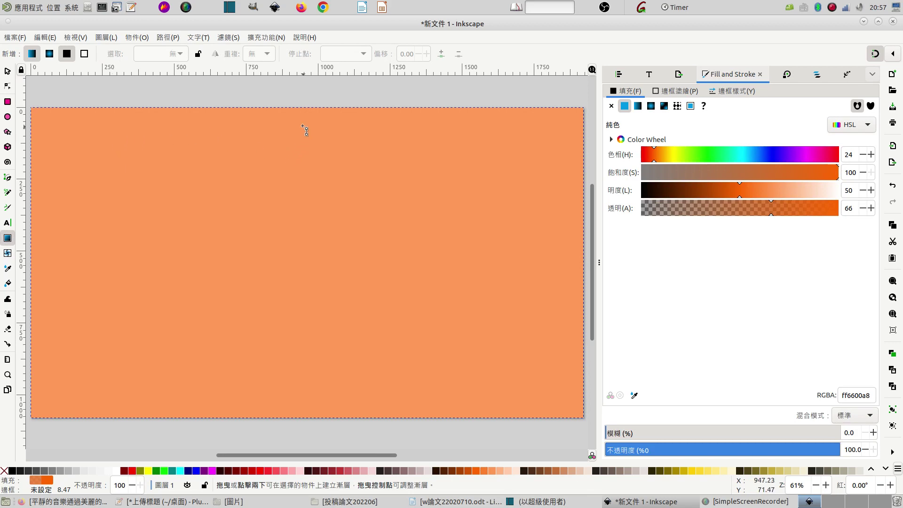
left_click_drag(294, 107, 296, 423)
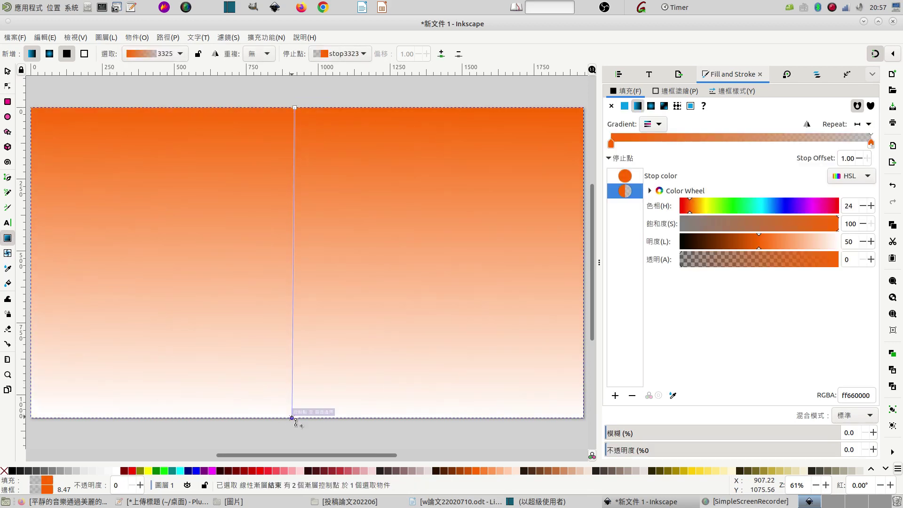
Redraw the gradient diagonally from the upper-left to the lower-right corner, and make it vertical again through the rectangle's middle.
left_click_drag(30, 108, 193, 236)
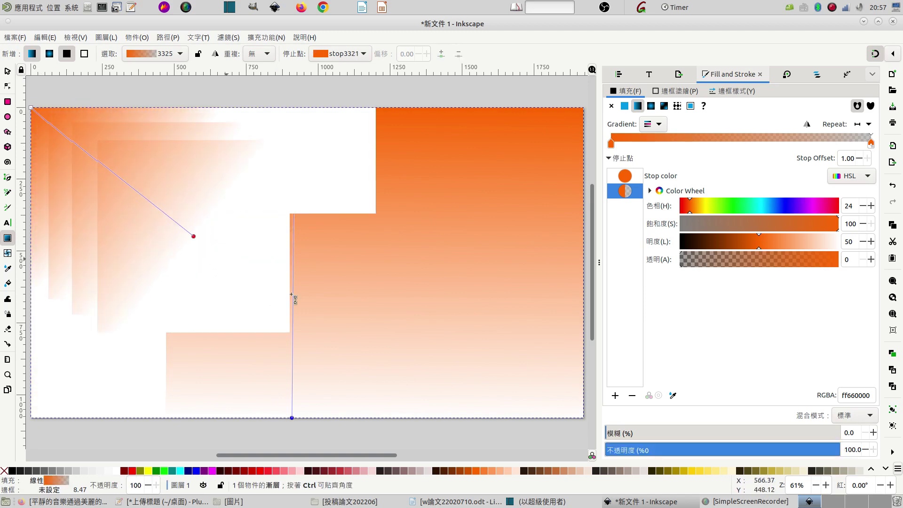
left_click_drag(291, 294, 583, 417)
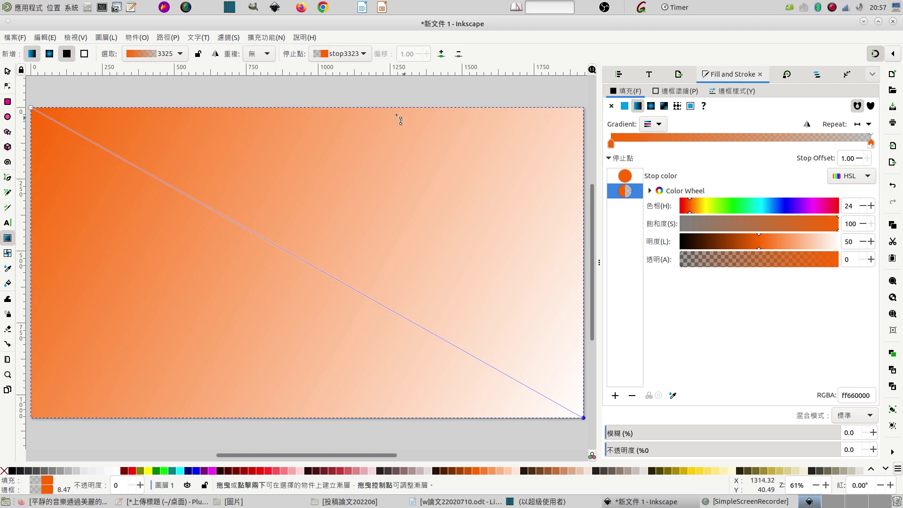
left_click_drag(321, 108, 325, 426)
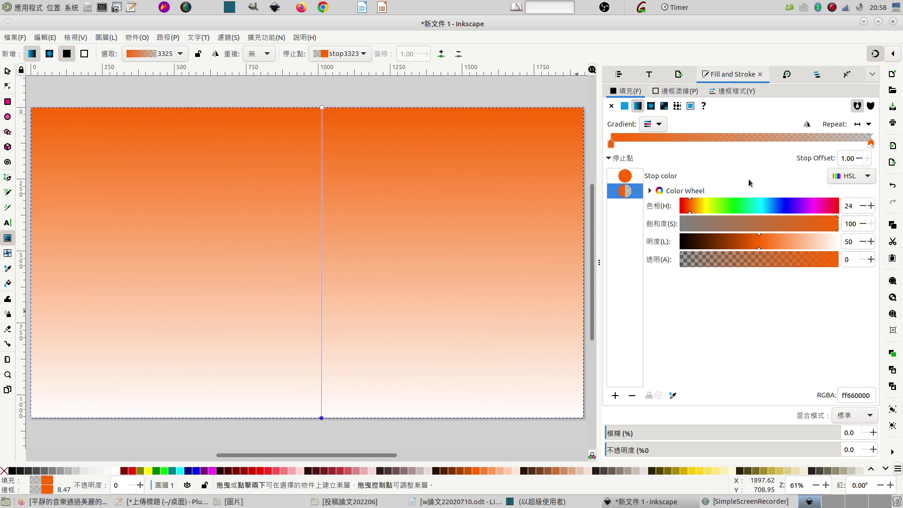
Set the gradient's end stop to a green hue of 118 with an alpha of 100.
left_click(731, 206)
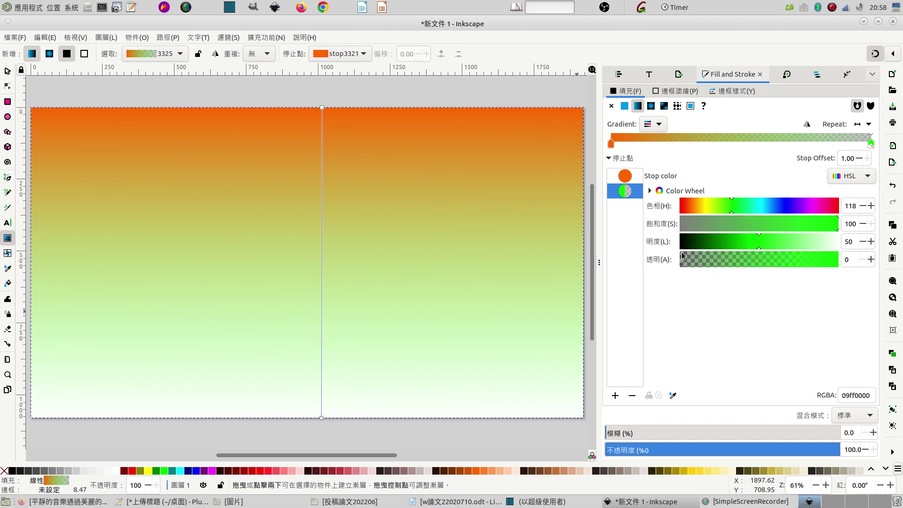
left_click_drag(682, 256, 839, 264)
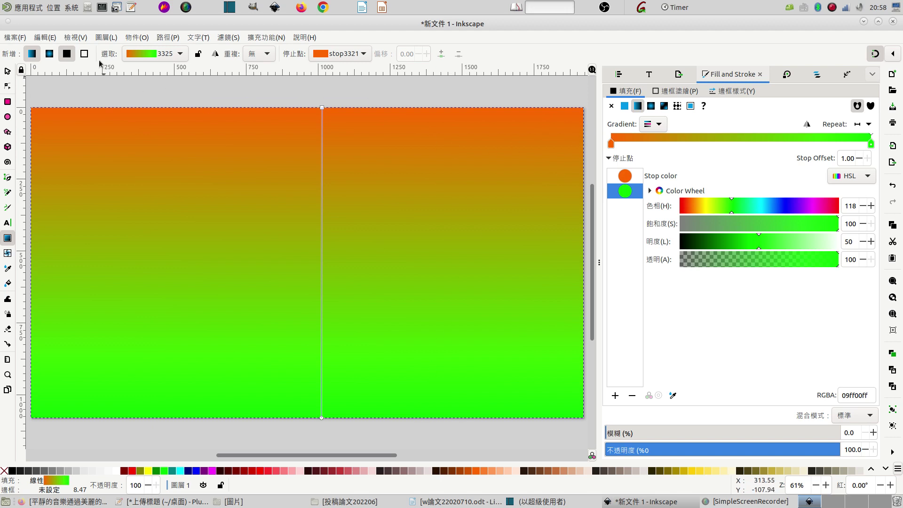
Replace the orange-green gradient rectangle with a new plain 1920 × 1080 px rectangle covering the page.
left_click(5, 71)
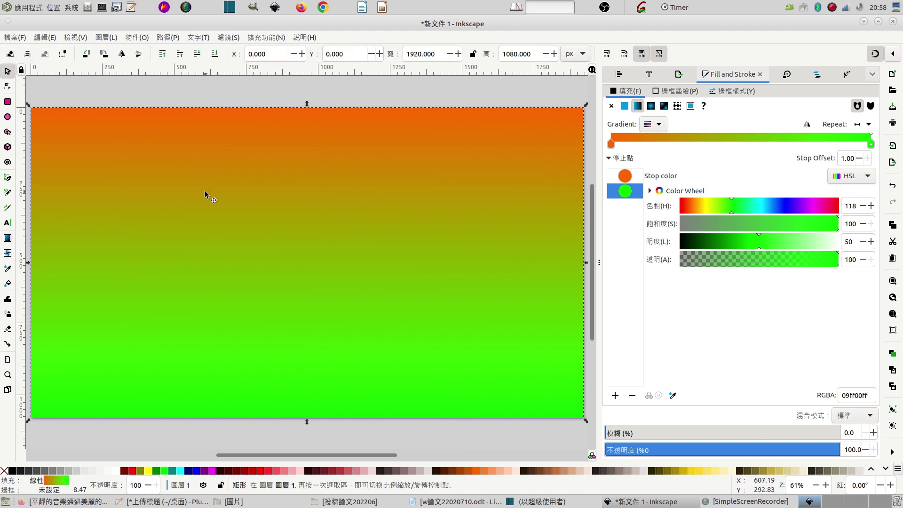
key("Delete")
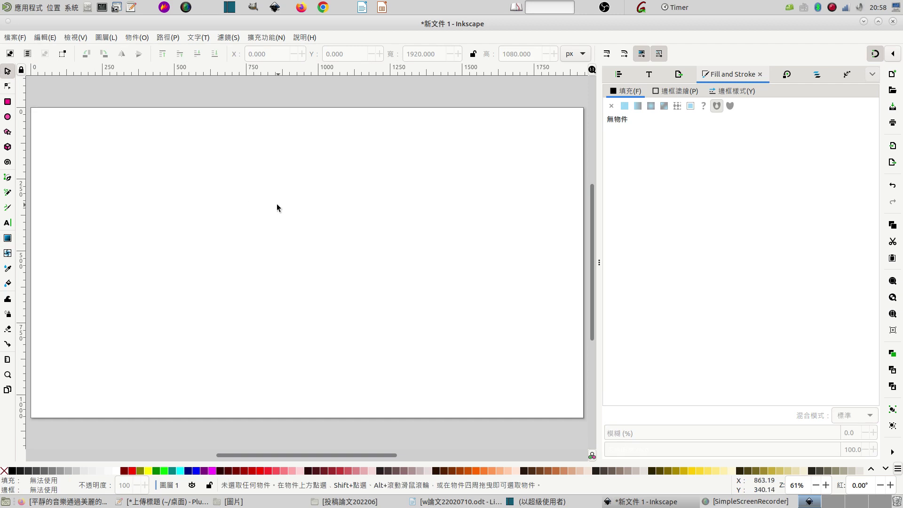
left_click(8, 102)
left_click_drag(33, 111, 583, 419)
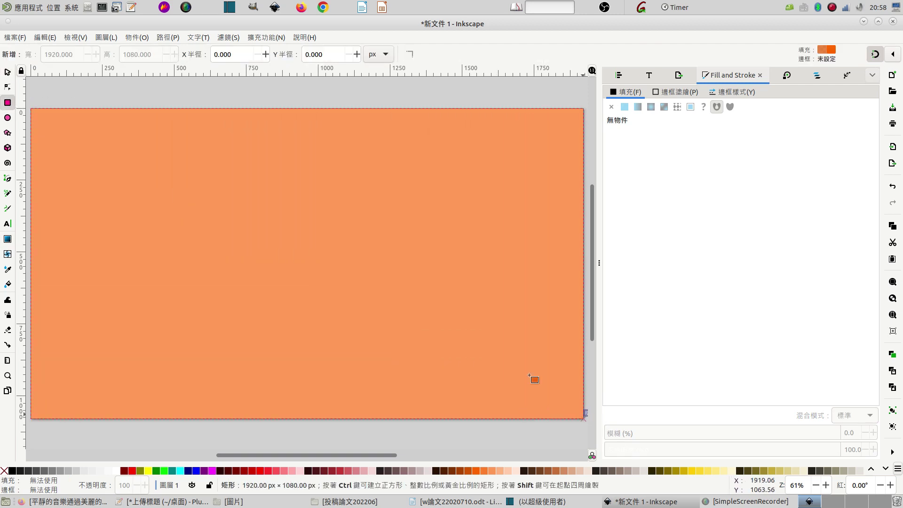
left_click_drag(285, 109, 277, 418)
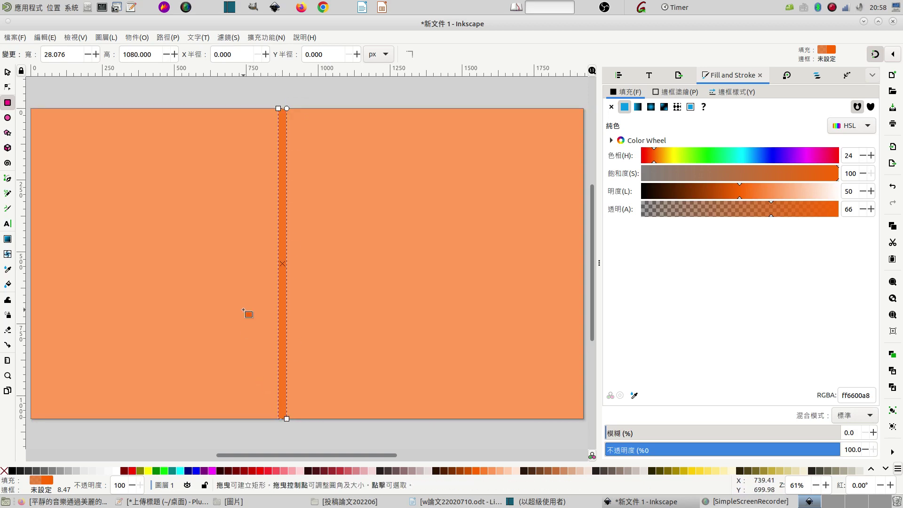
key("Delete")
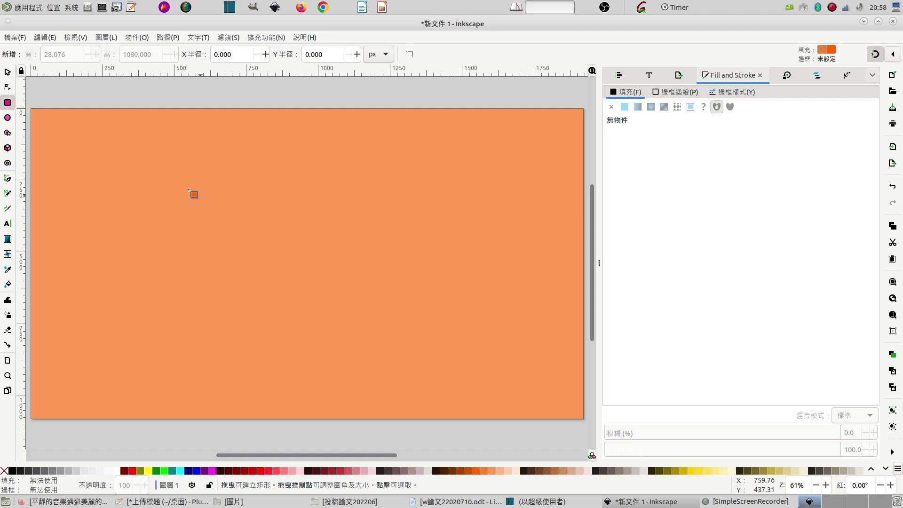
left_click(7, 239)
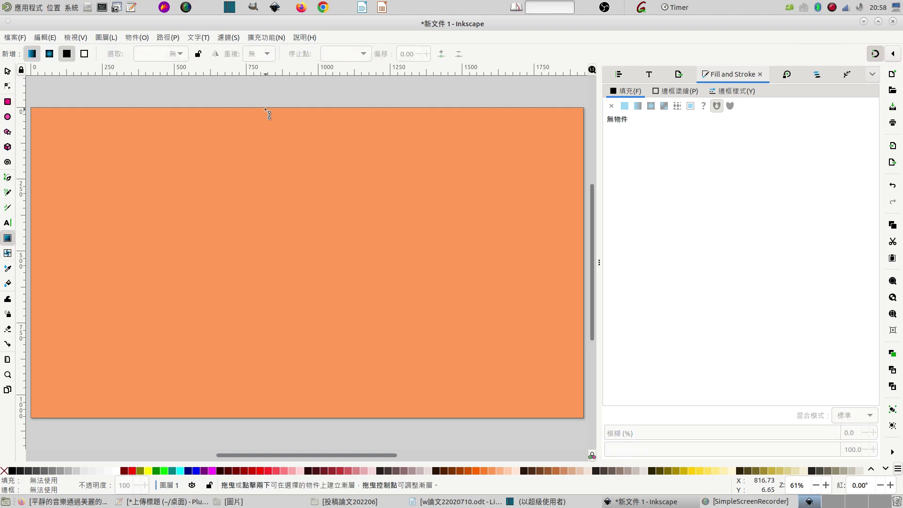
left_click_drag(268, 114, 267, 164)
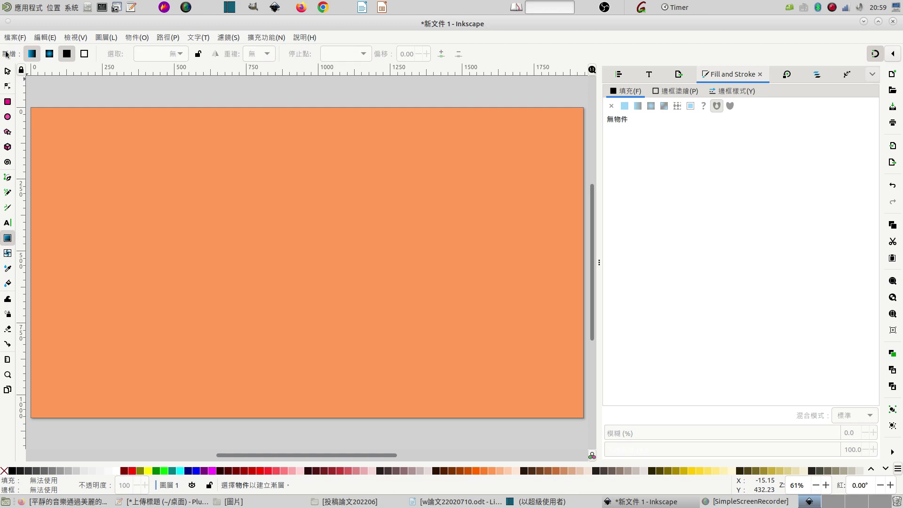
Apply a vertical linear gradient from the rectangle's top edge to its bottom edge, and check its start and end stops.
left_click(7, 72)
left_click(150, 164)
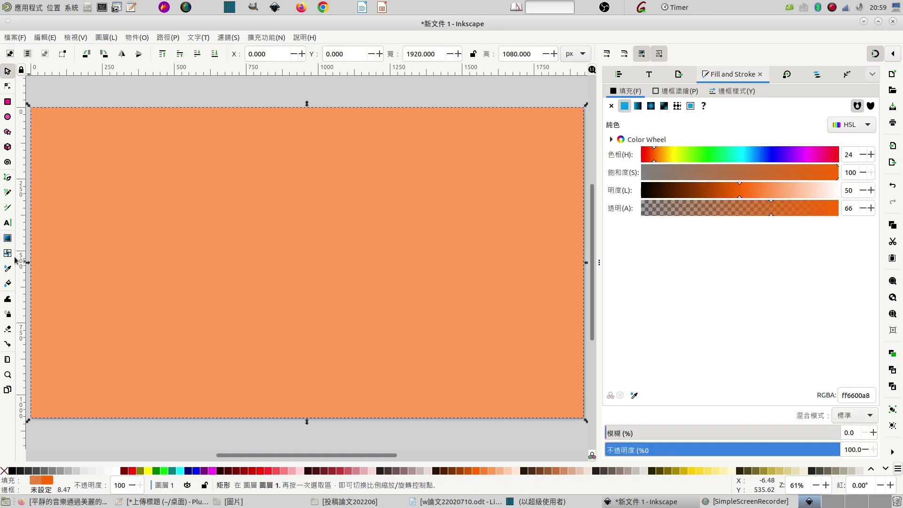
left_click(8, 239)
left_click_drag(272, 107, 285, 302)
left_click_drag(287, 334, 277, 414)
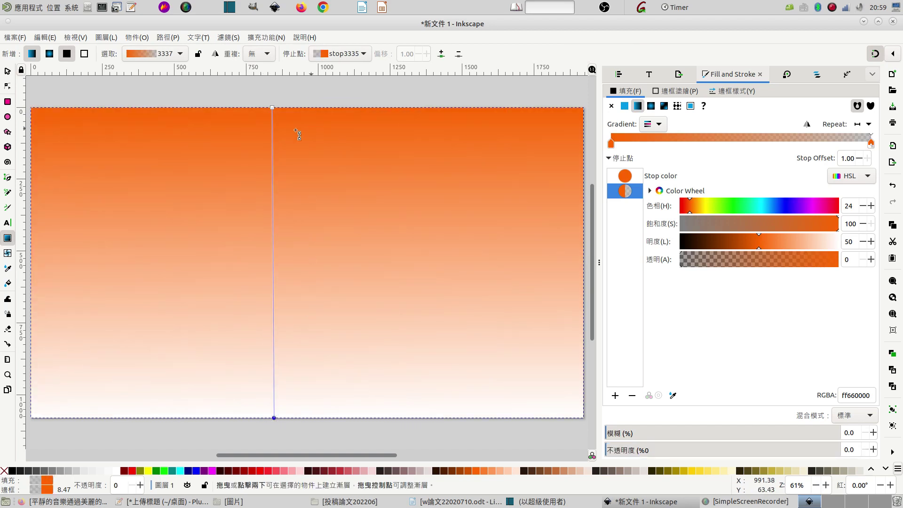
left_click(272, 107)
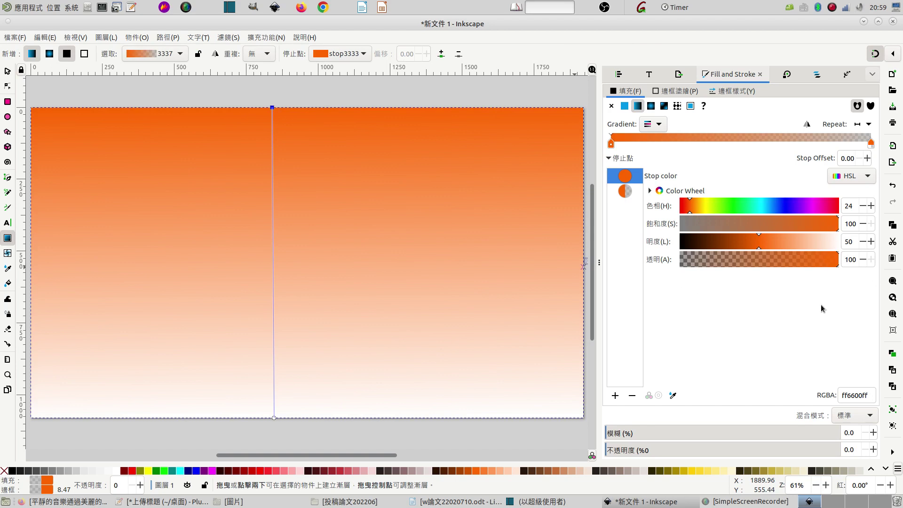
left_click(274, 418)
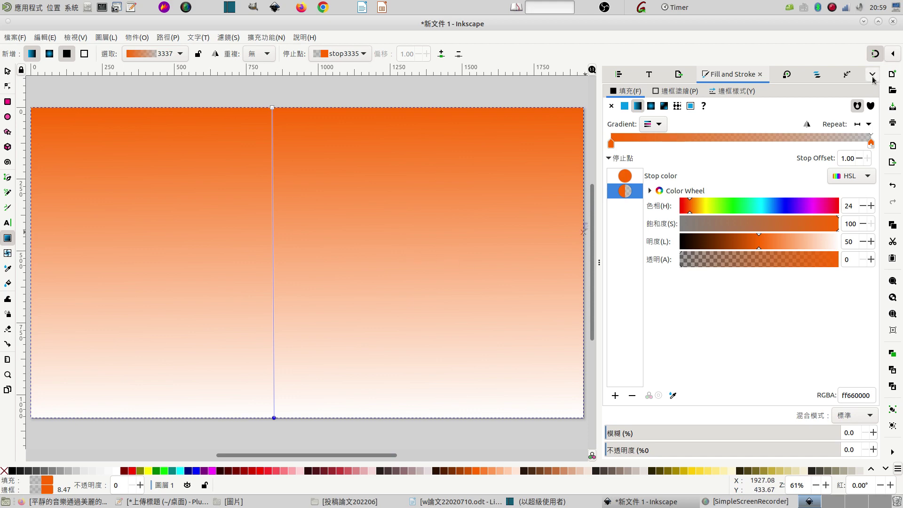
Return to Shotcut and disable the gradient filter (漸層) on the VID_20220623_095132.mp4 clip.
left_click(863, 21)
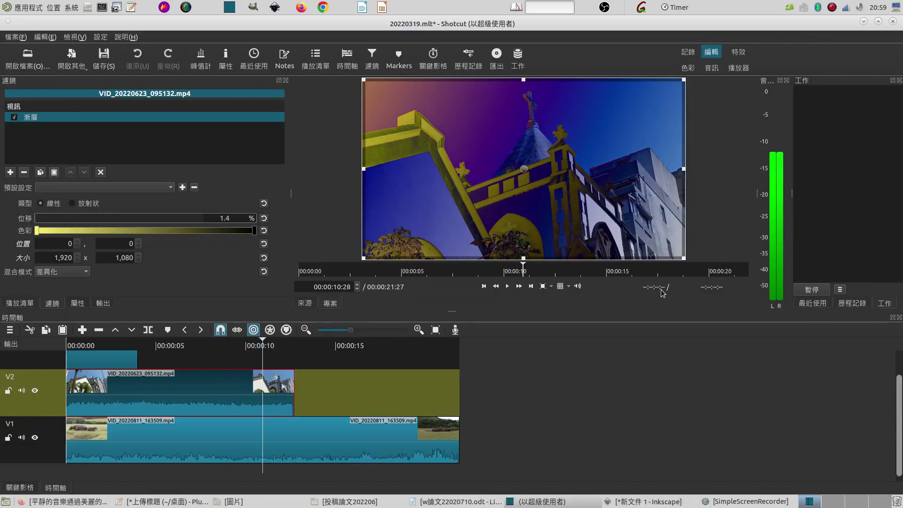
left_click(14, 117)
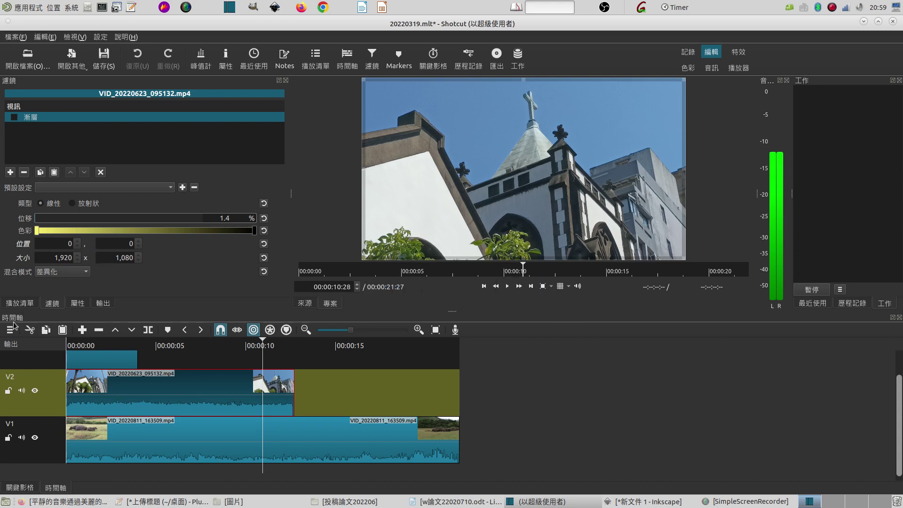
Show the playlist and briefly play the timeline from 00:00:04:00 to preview the clip without the gradient filter.
left_click(19, 303)
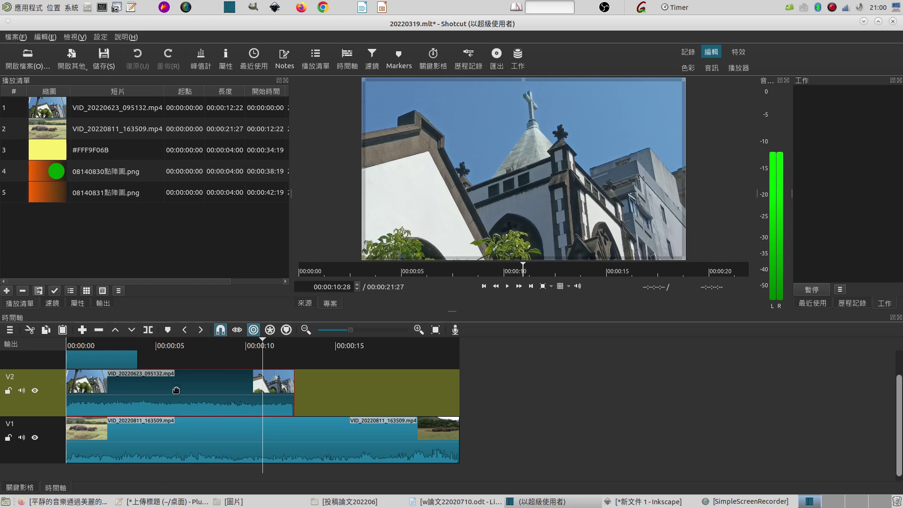
left_click(485, 286)
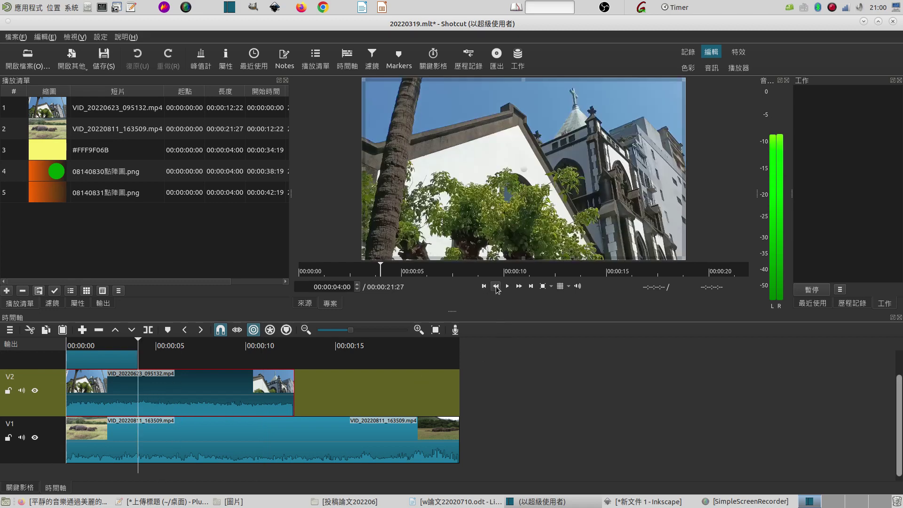
left_click(506, 286)
left_click(507, 285)
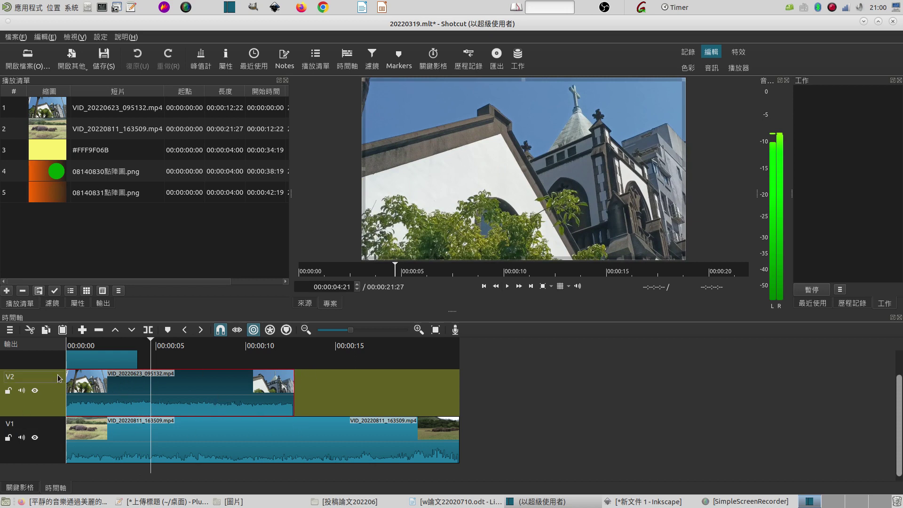
Remove the gradient filter (漸層) from the VID_20220623_095132.mp4 clip.
left_click(52, 304)
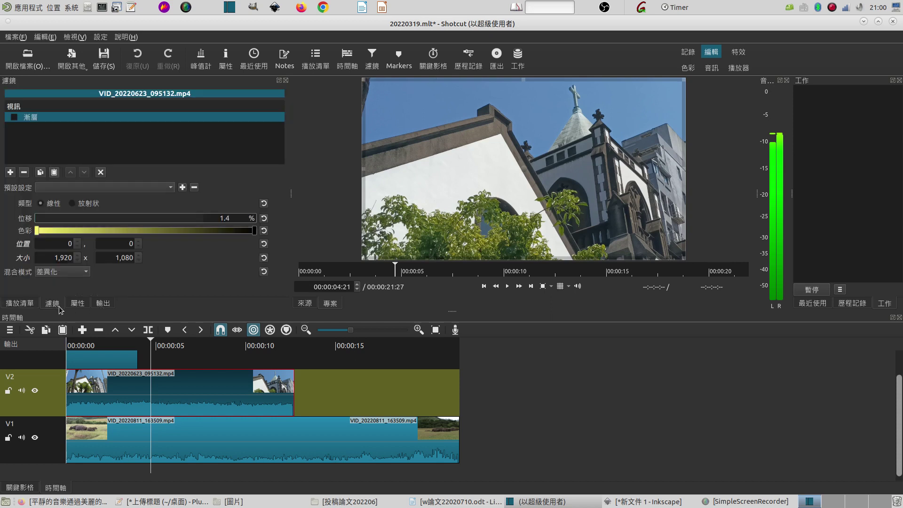
left_click(25, 173)
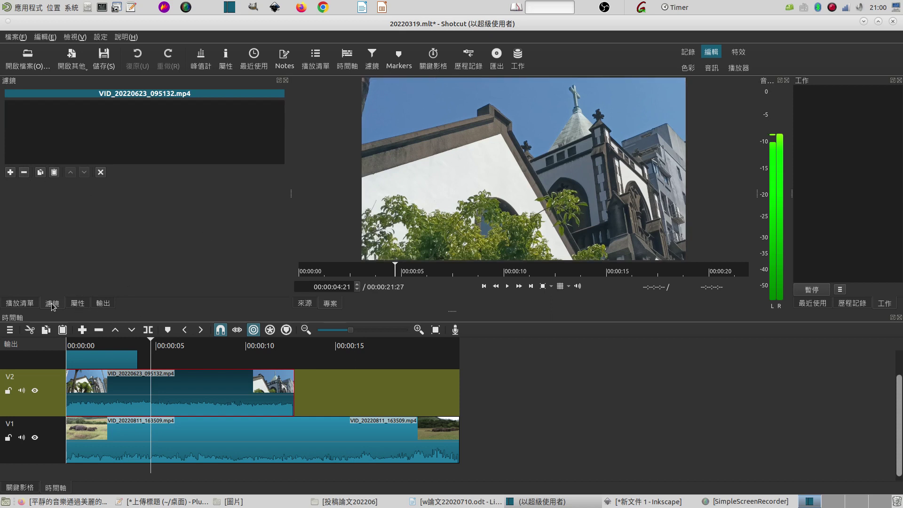
Add the gradient video filter (漸層) to the VID_20220623_095132.mp4 clip.
left_click(10, 172)
scroll(113, 202, "down", 3)
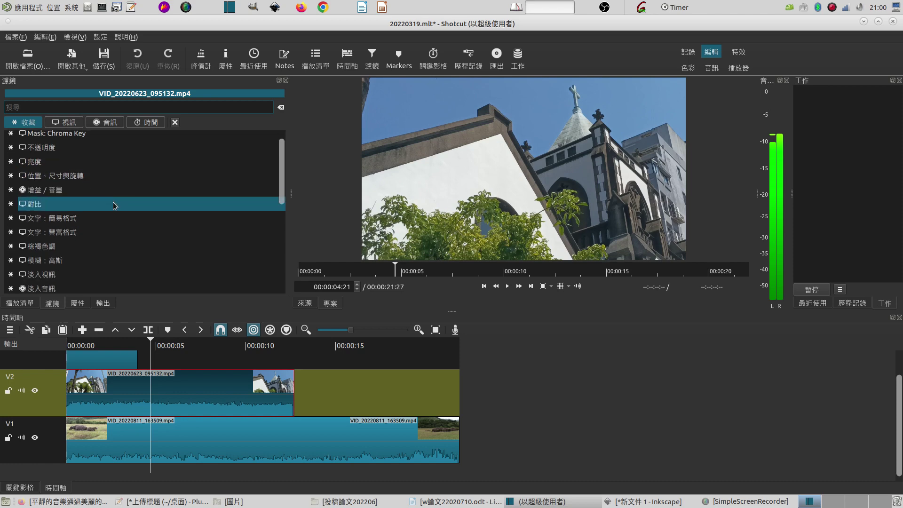
left_click(67, 123)
scroll(123, 188, "down", 3)
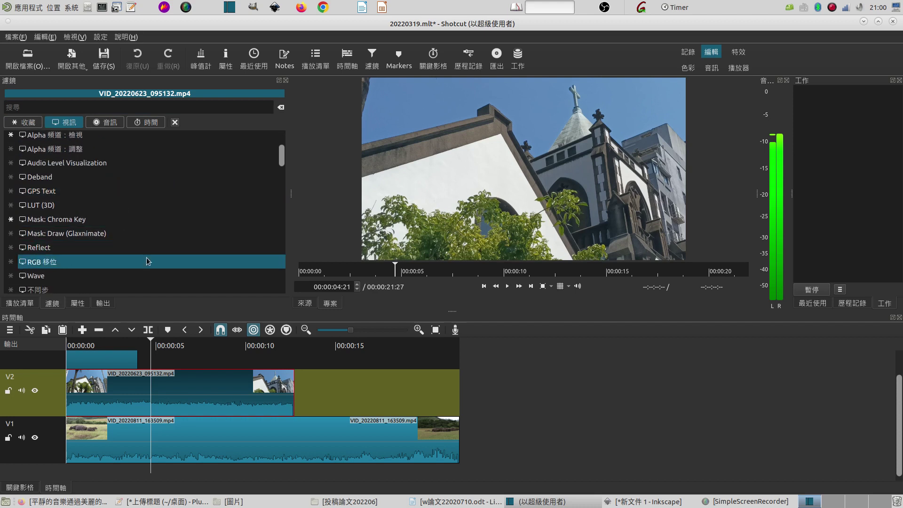
scroll(146, 257, "down", 5)
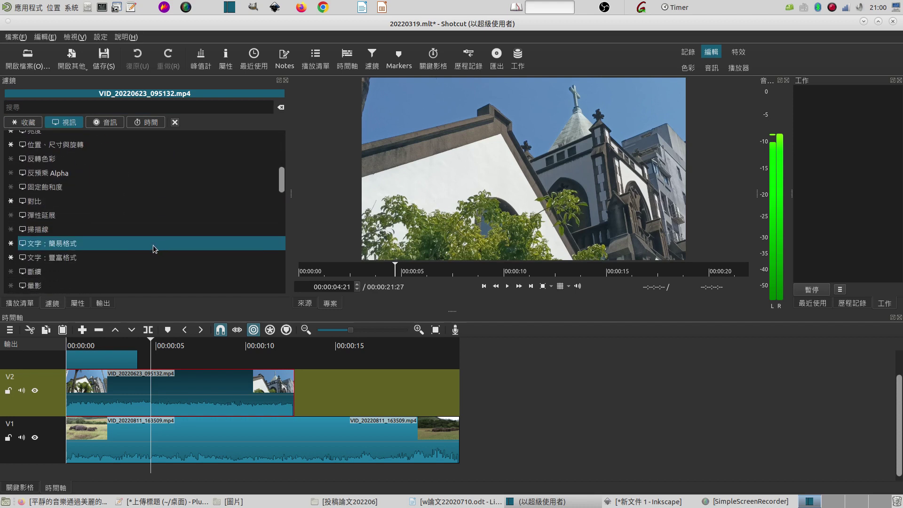
scroll(153, 241, "up", 1)
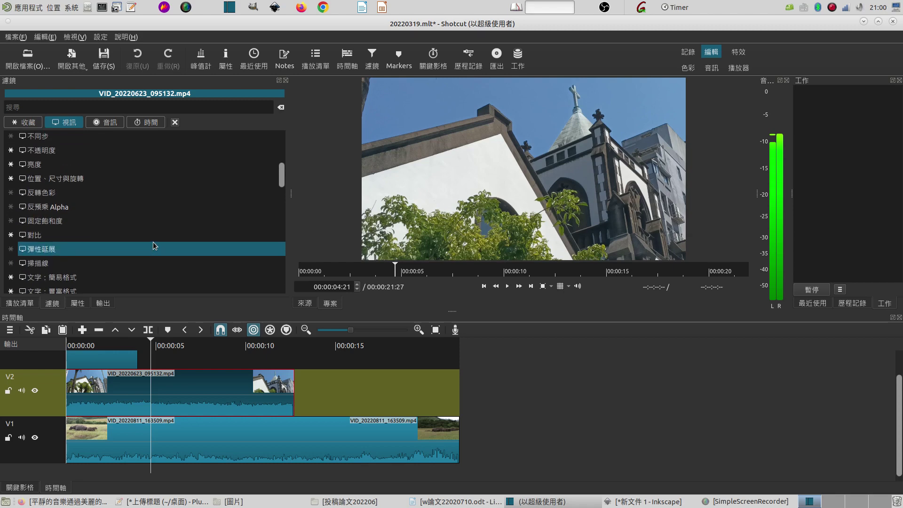
scroll(154, 242, "up", 1)
scroll(153, 242, "down", 6)
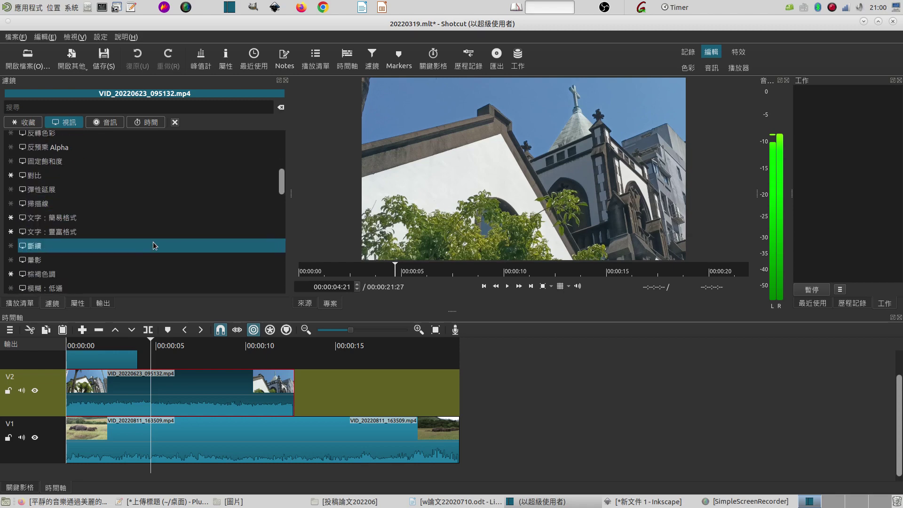
scroll(153, 242, "up", 4)
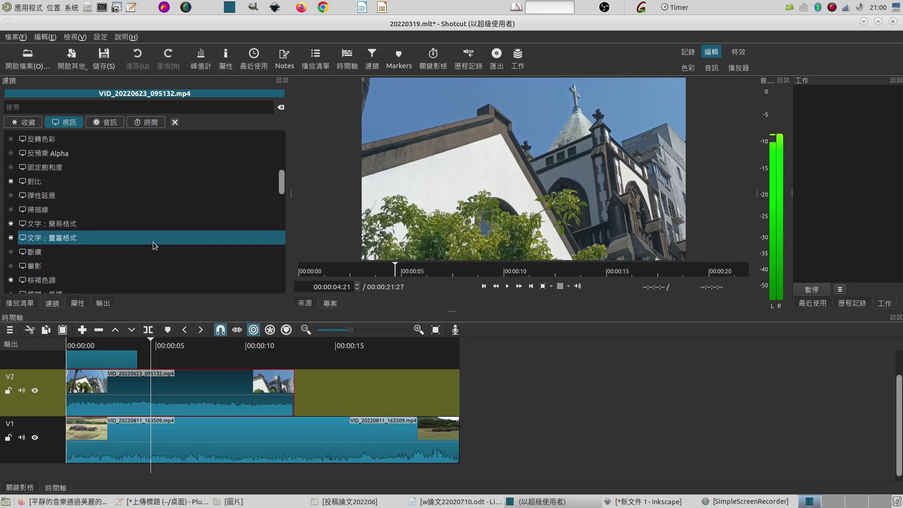
scroll(154, 245, "down", 1)
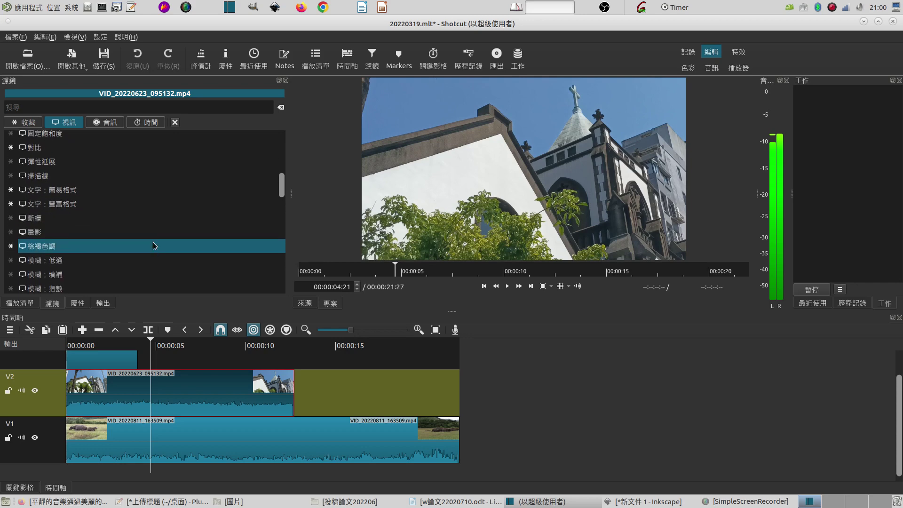
scroll(153, 245, "down", 3)
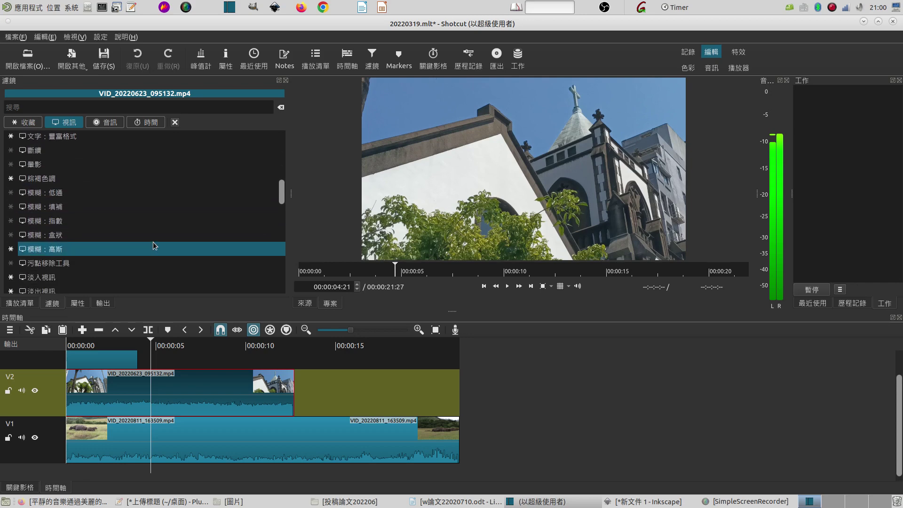
scroll(153, 244, "down", 5)
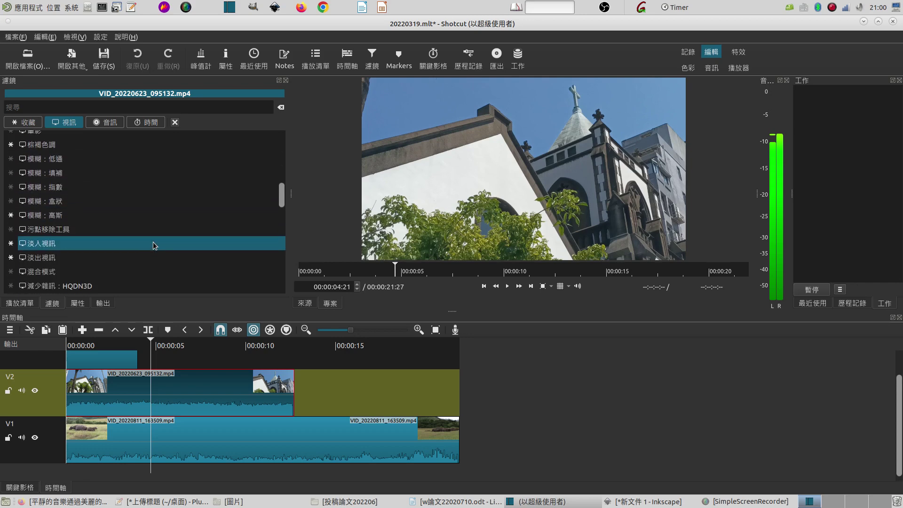
scroll(153, 245, "down", 3)
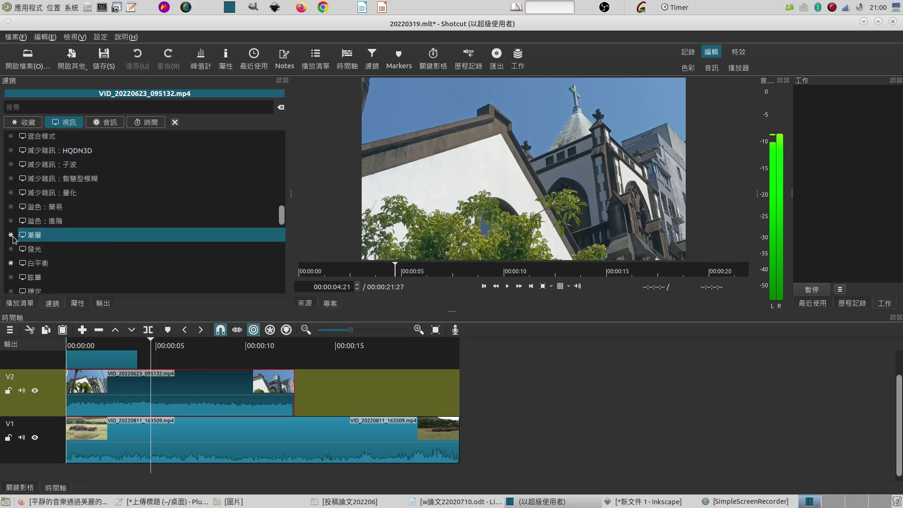
left_click(40, 238)
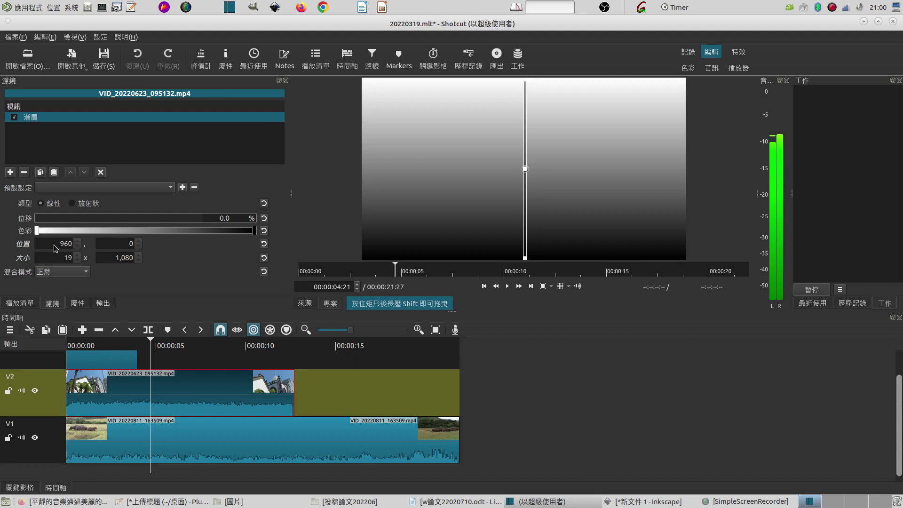
Set the gradient's horizontal position to 0 and its width to 1920.
double_click(73, 245)
type("0")
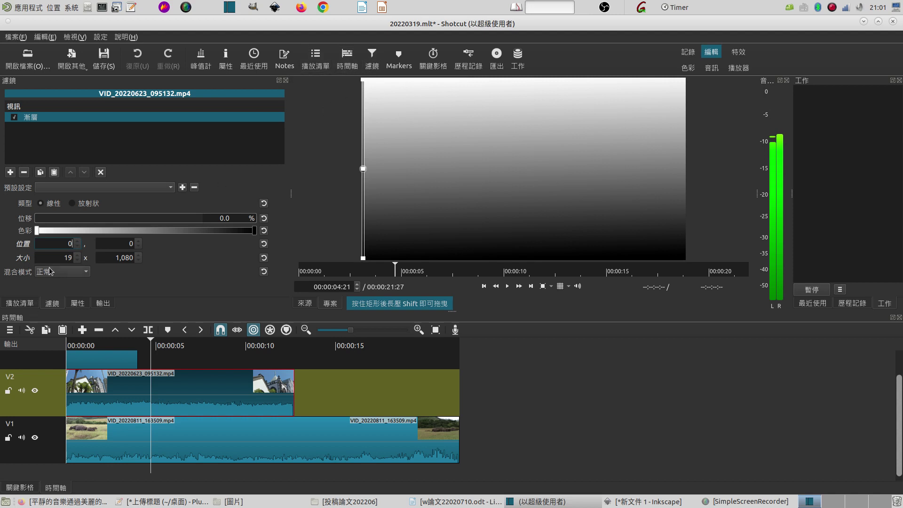
double_click(69, 259)
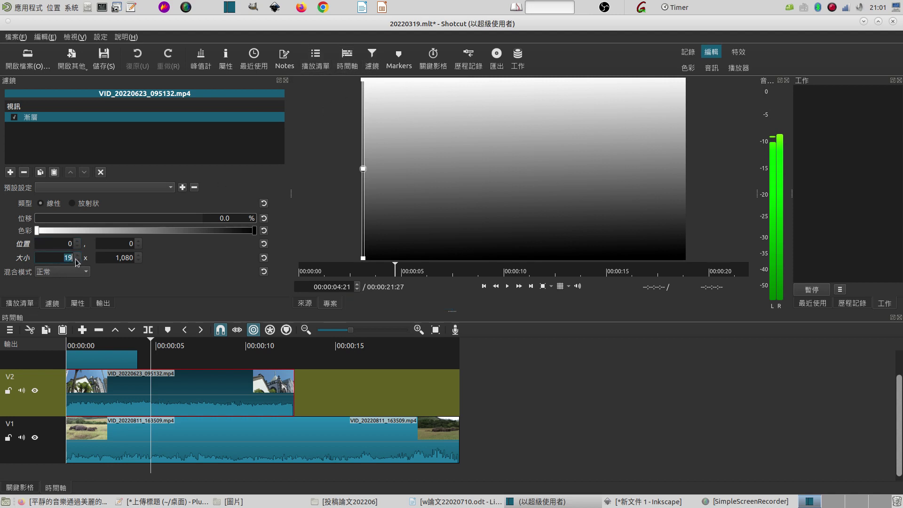
type("192")
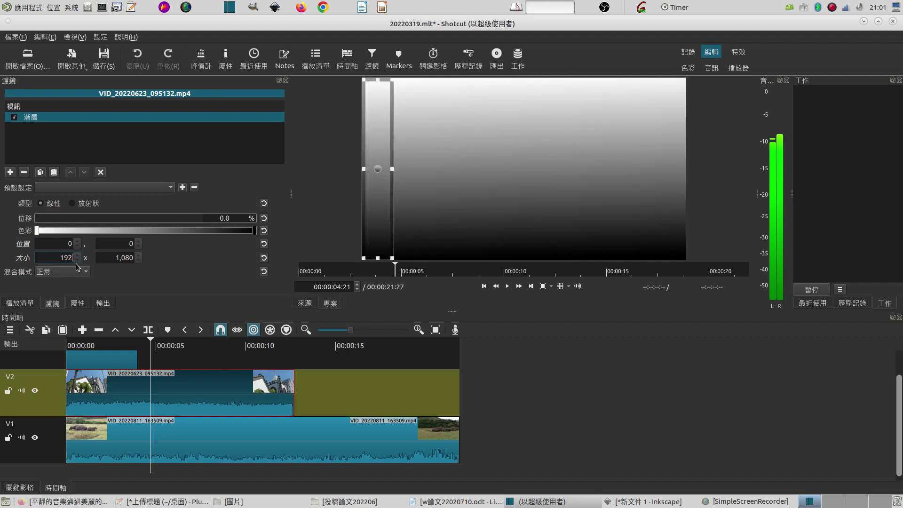
type("0")
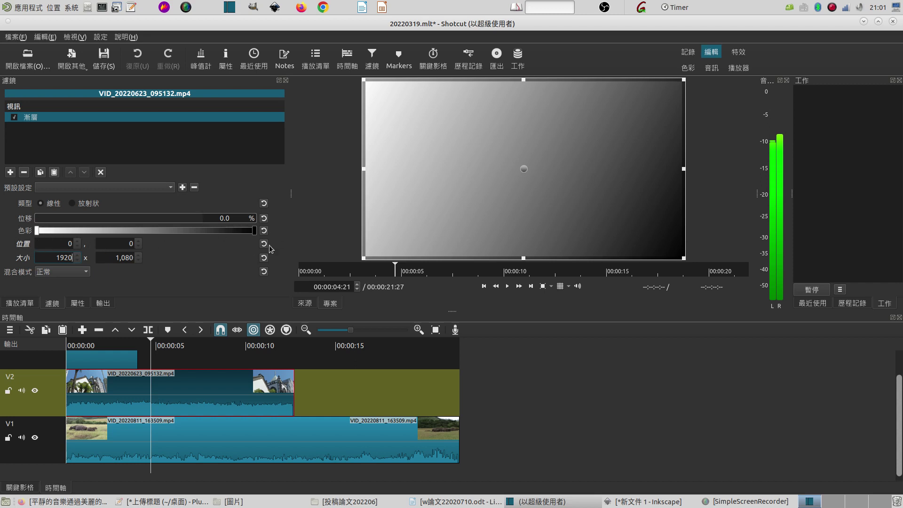
Check the gradient's start and end colours without changing them.
left_click(37, 231)
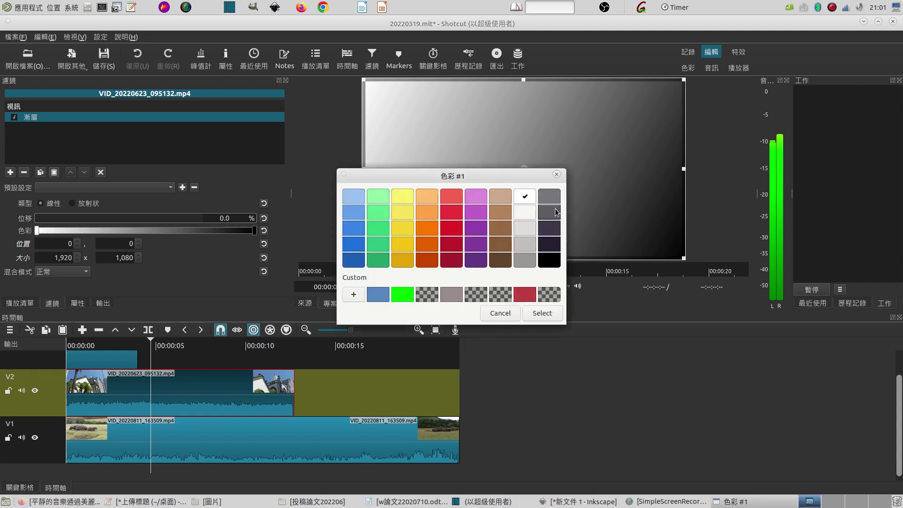
left_click(557, 175)
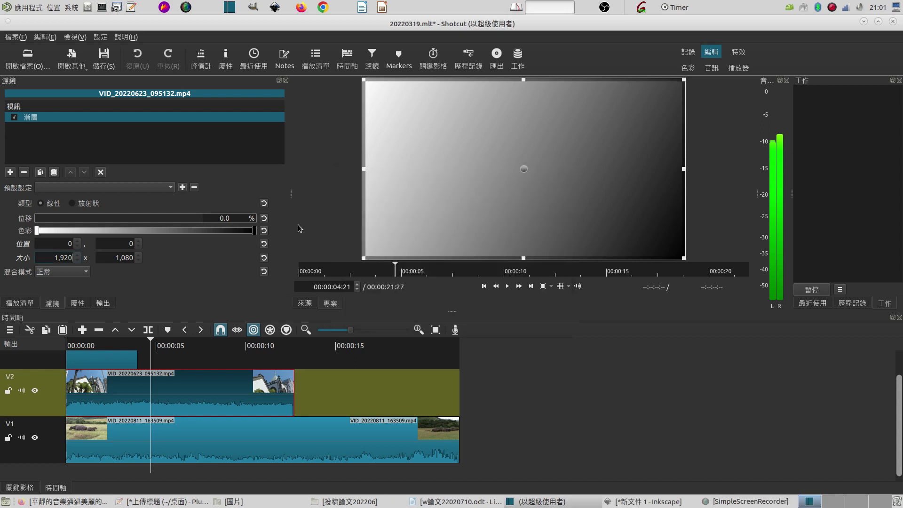
left_click(256, 231)
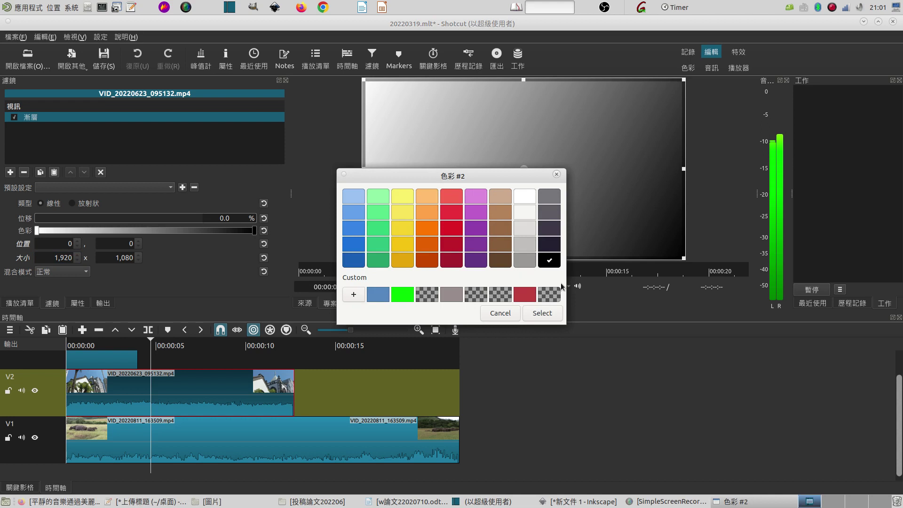
left_click(557, 175)
Set the gradient's start colour (色彩 #1) to light yellow.
left_click(37, 230)
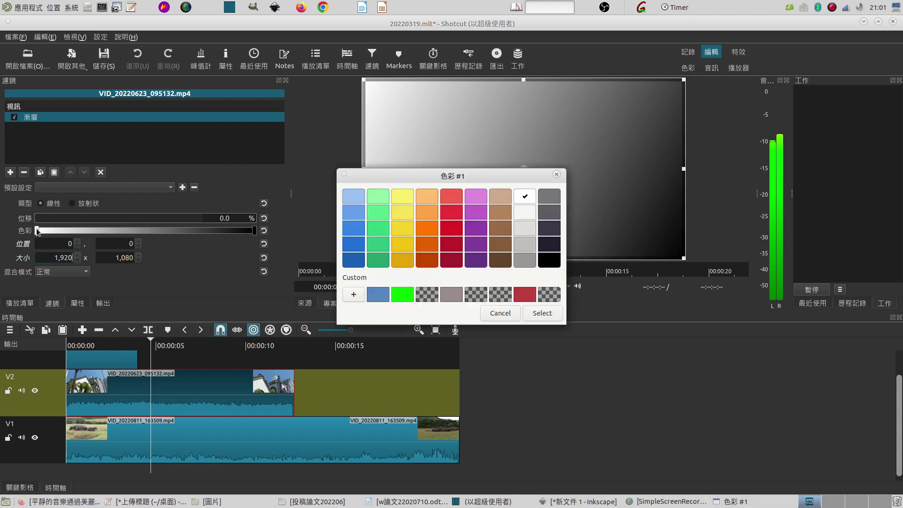
key("Escape")
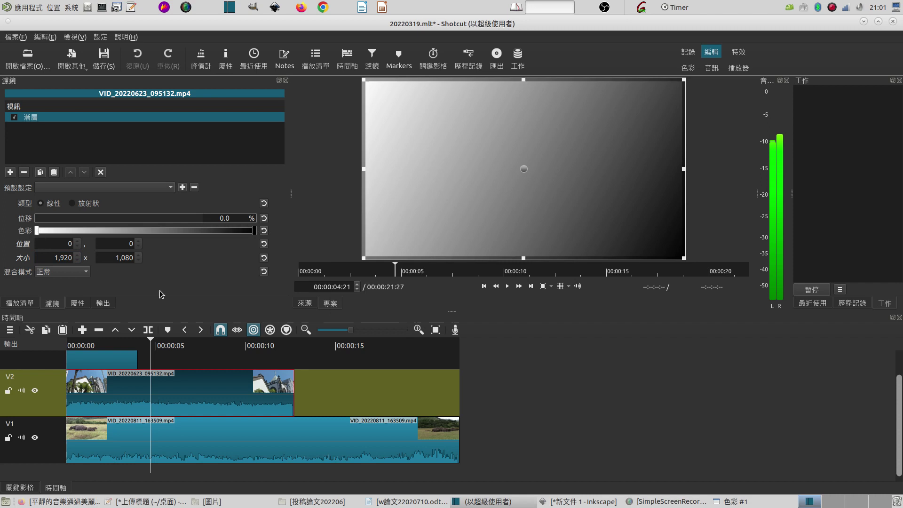
left_click(745, 504)
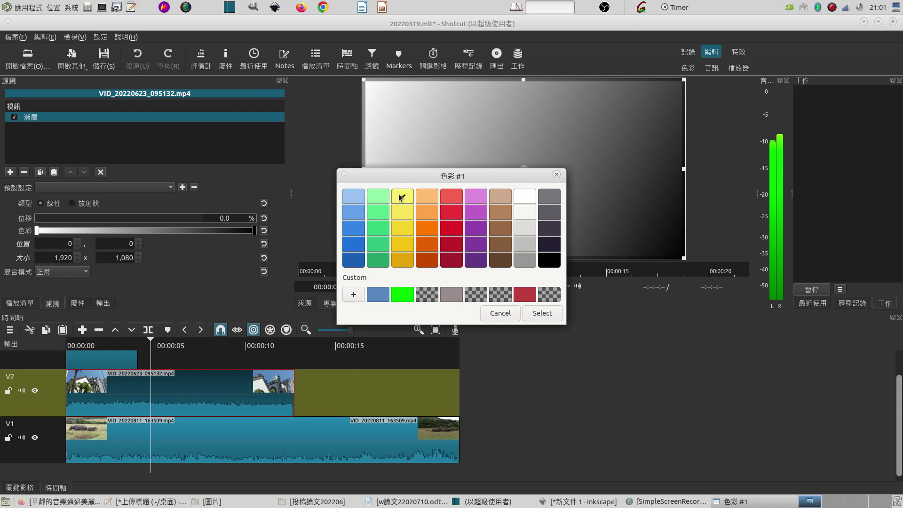
left_click(542, 313)
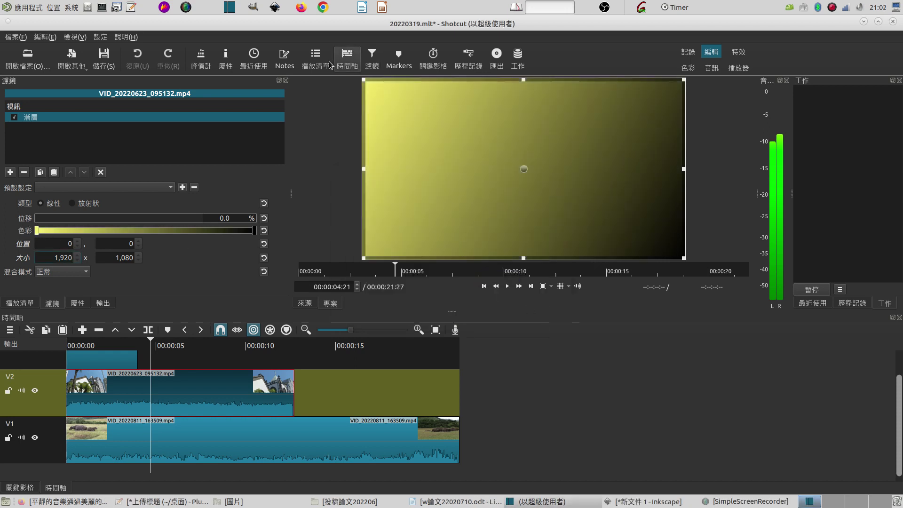
Try a transparent custom swatch as the gradient's end colour (色彩 #2).
left_click(256, 231)
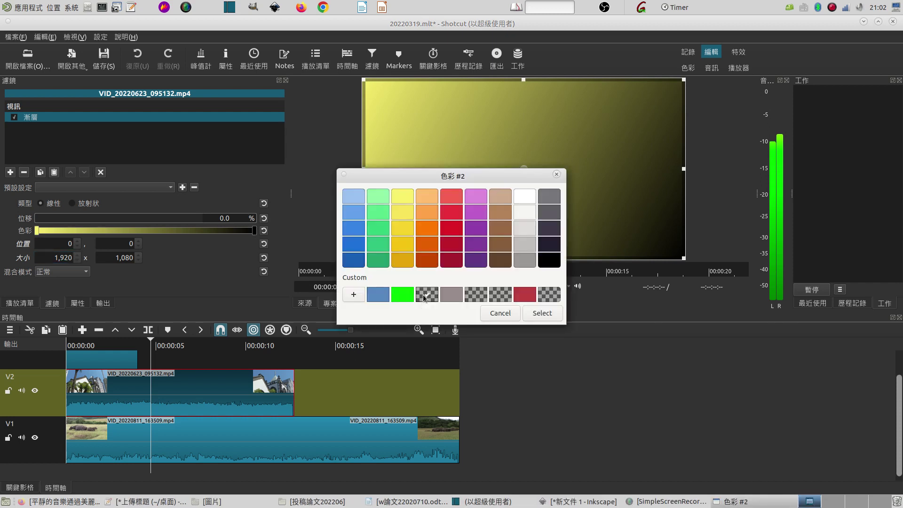
left_click(547, 317)
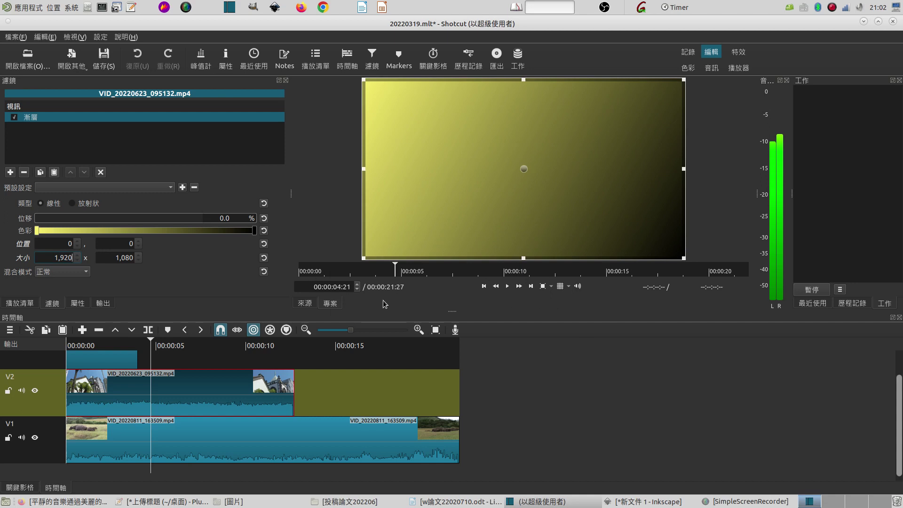
double_click(255, 230)
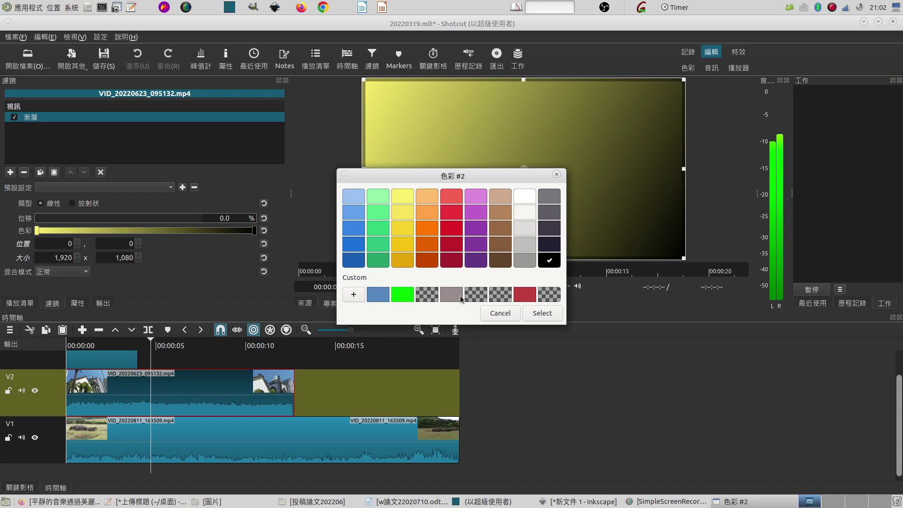
left_click(541, 314)
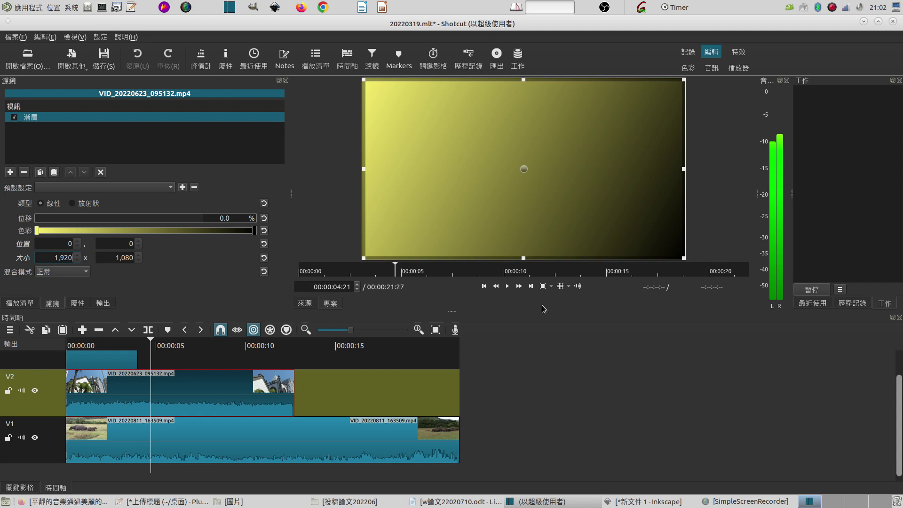
Set the gradient's end colour (色彩 #2) to the custom red swatch.
left_click(255, 232)
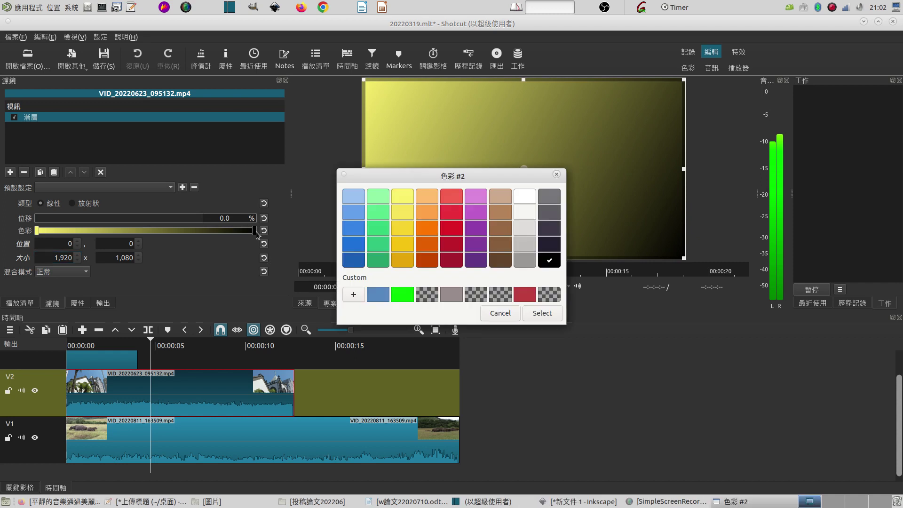
left_click(548, 295)
left_click(543, 313)
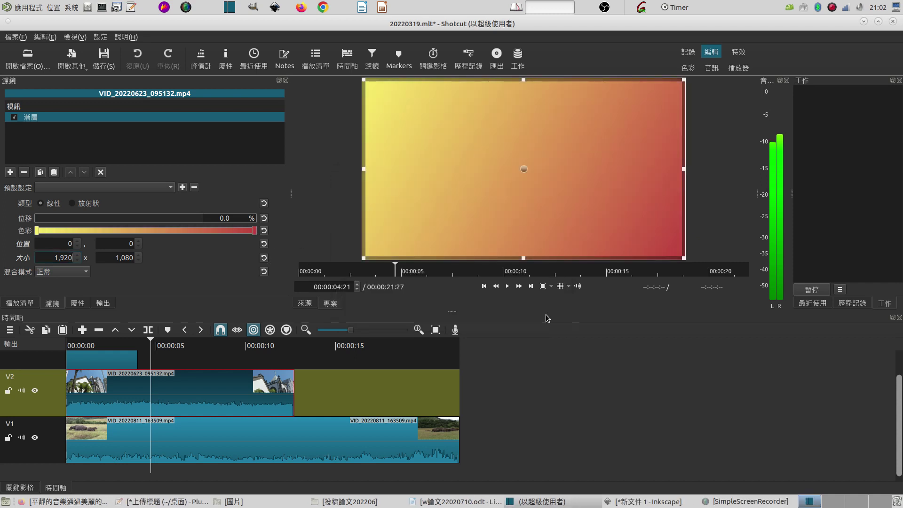
Set the gradient's end colour (色彩 #2) to the first transparent swatch among the custom colours.
left_click(256, 231)
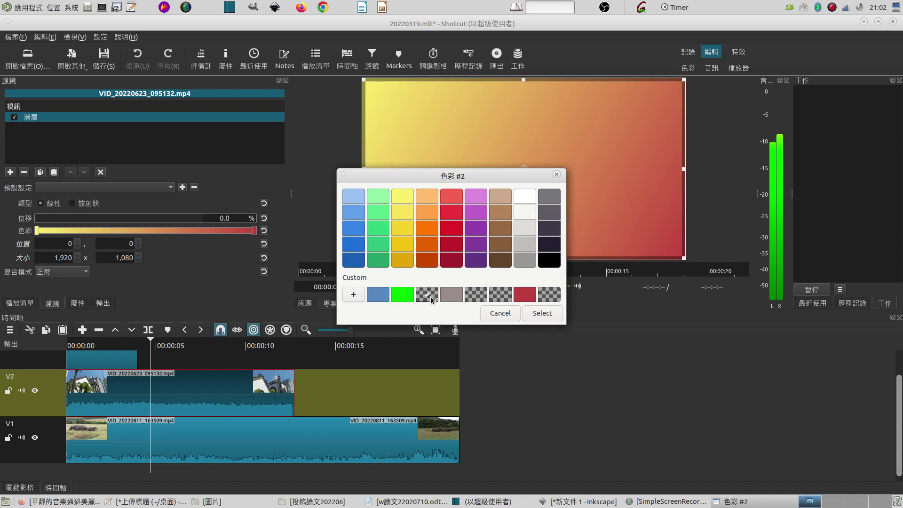
left_click(545, 313)
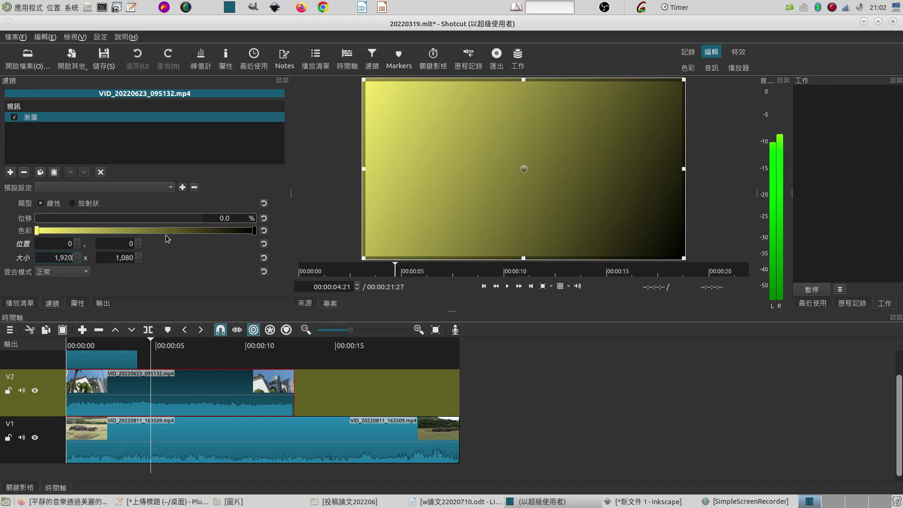
Set the gradient's blend mode (混合模式) to Screen (螢幕) and its offset (位移) to about 56.2%.
left_click(85, 273)
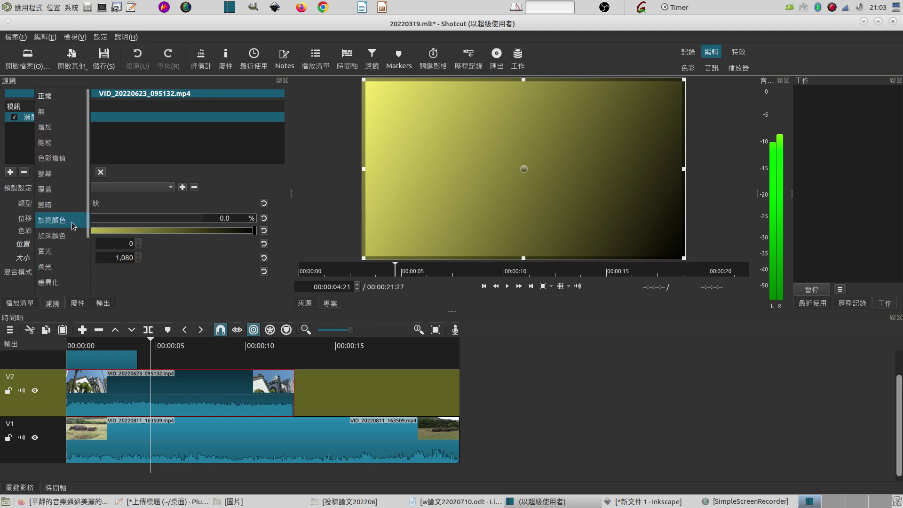
left_click(214, 290)
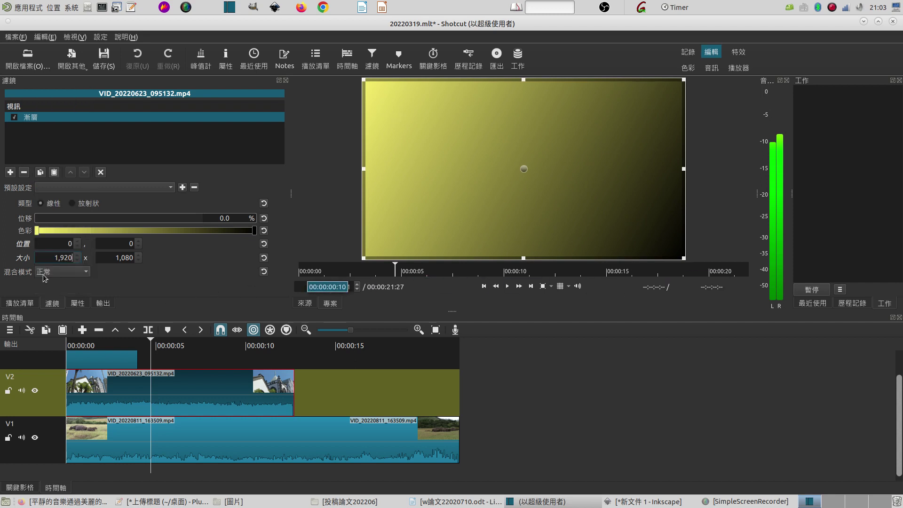
left_click(79, 274)
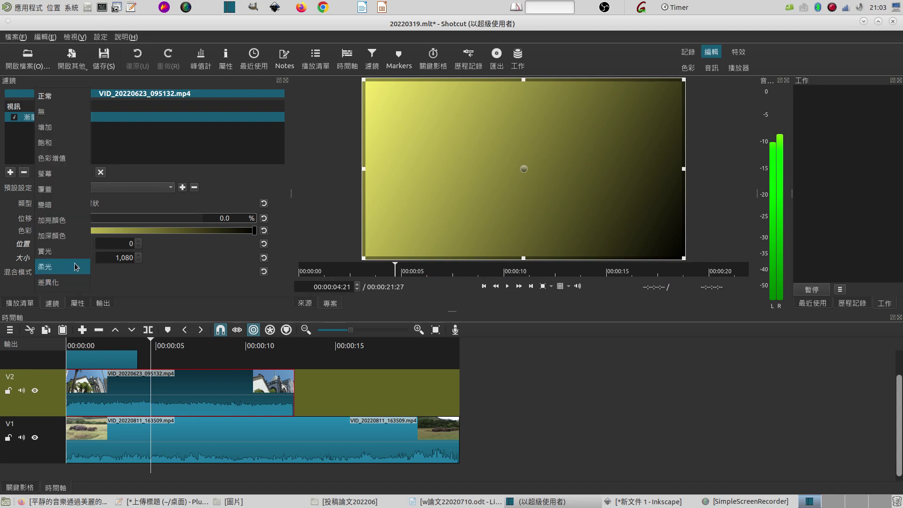
left_click(62, 173)
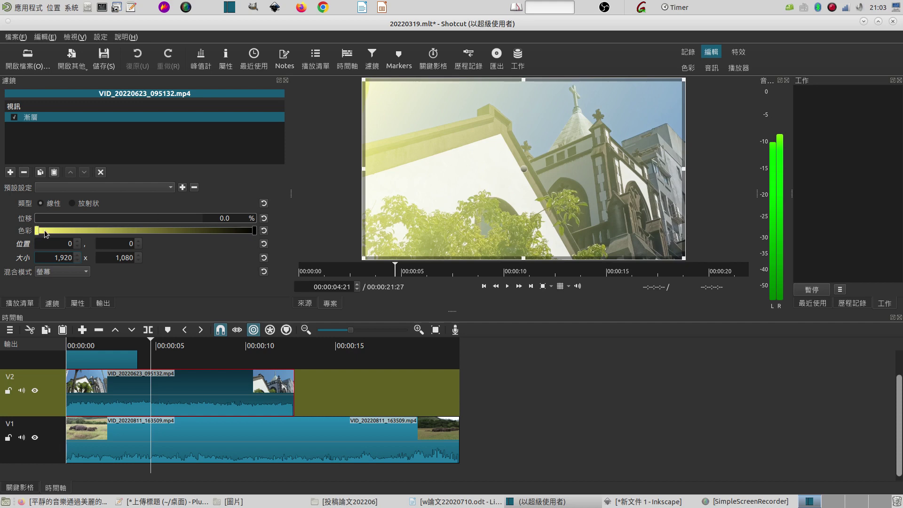
left_click_drag(41, 220, 133, 222)
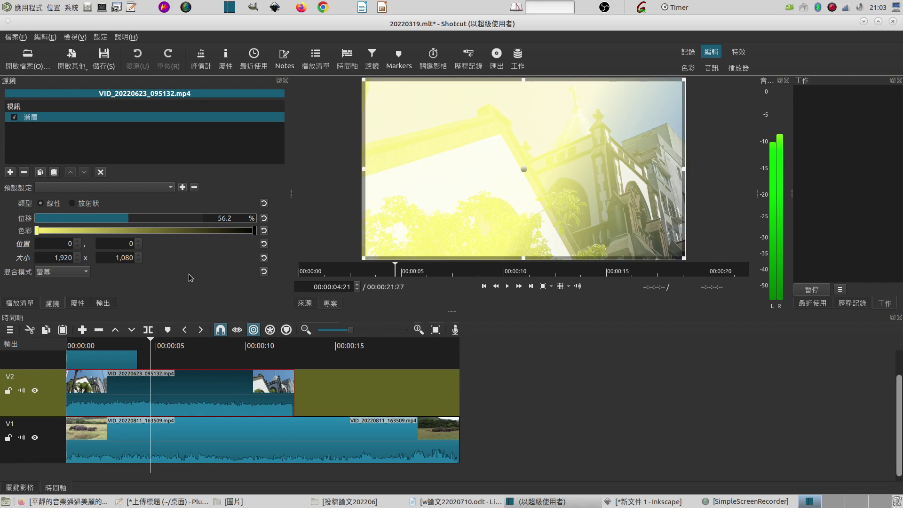
Switch to Inkscape and add a stop at offset 0.47 to the orange gradient with its alpha at 100, and return to Shotcut.
left_click(654, 501)
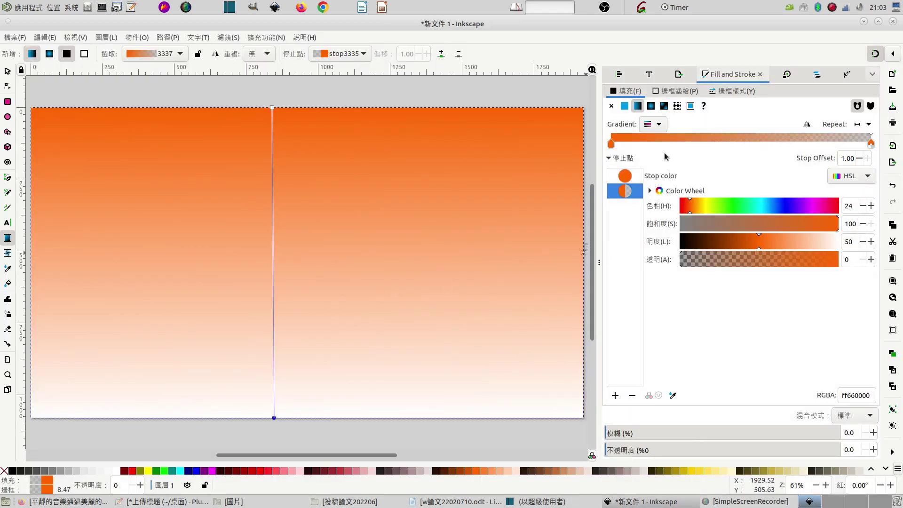
double_click(732, 143)
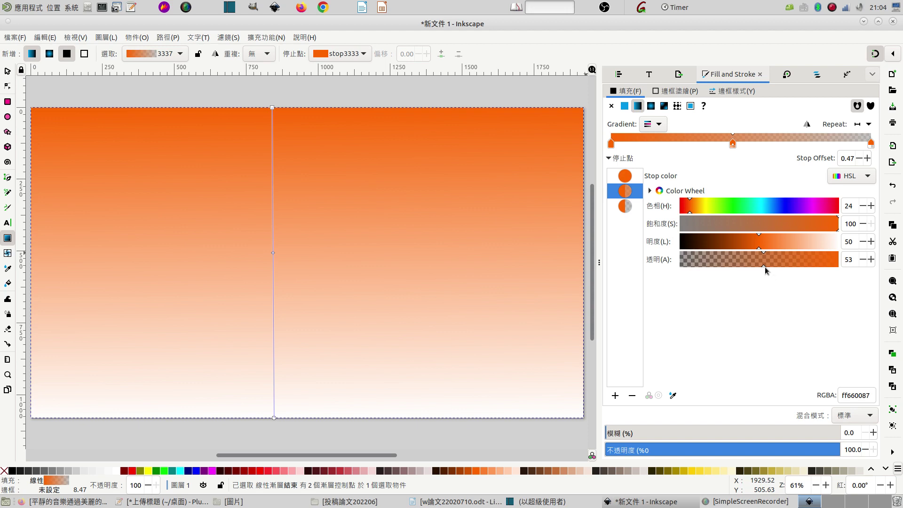
left_click_drag(764, 267, 842, 267)
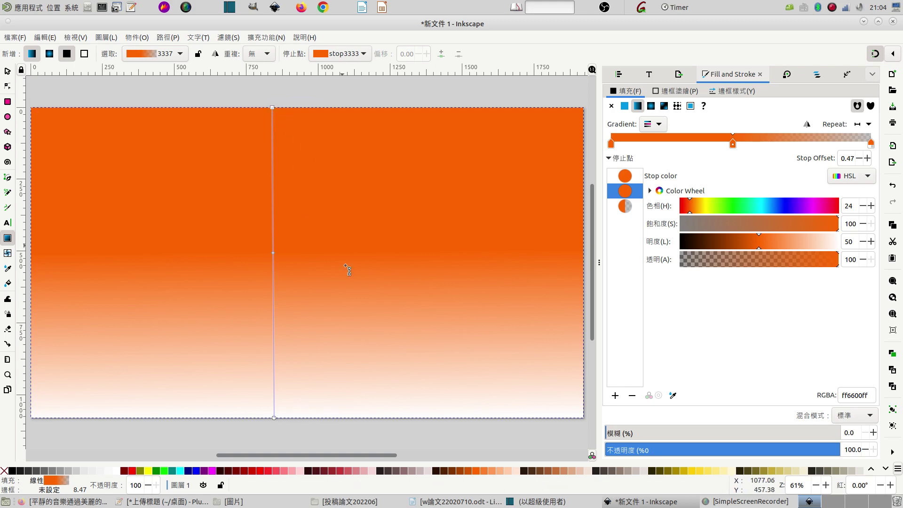
left_click(863, 22)
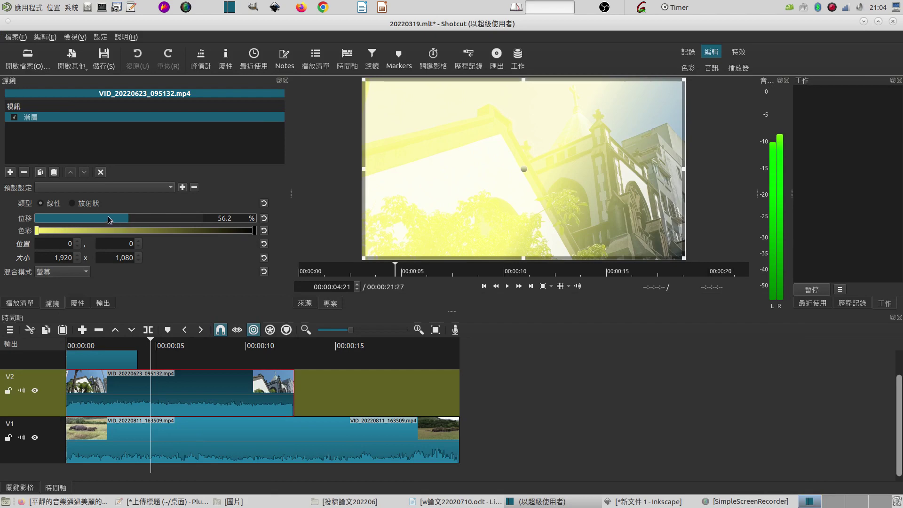
Set the gradient filter's offset (位移) to 0% and its blend mode (混合模式) to None (無).
left_click_drag(127, 221, 27, 221)
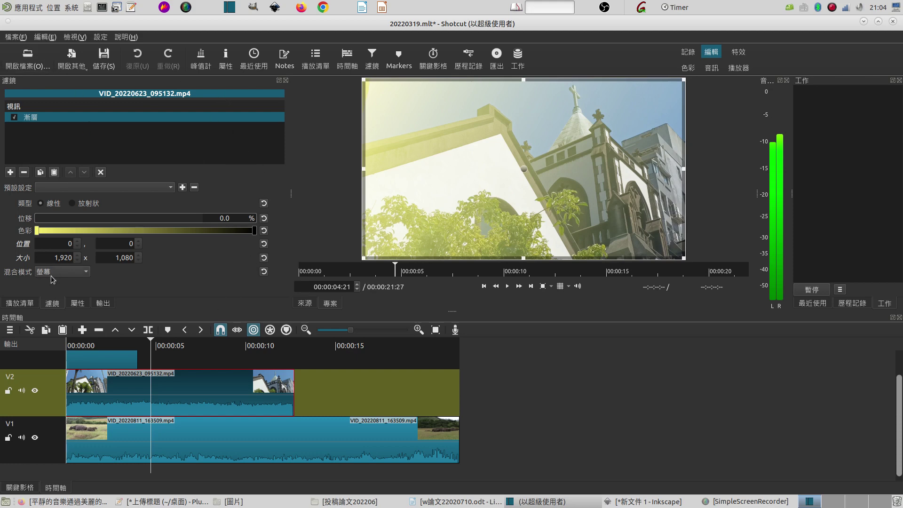
left_click(83, 274)
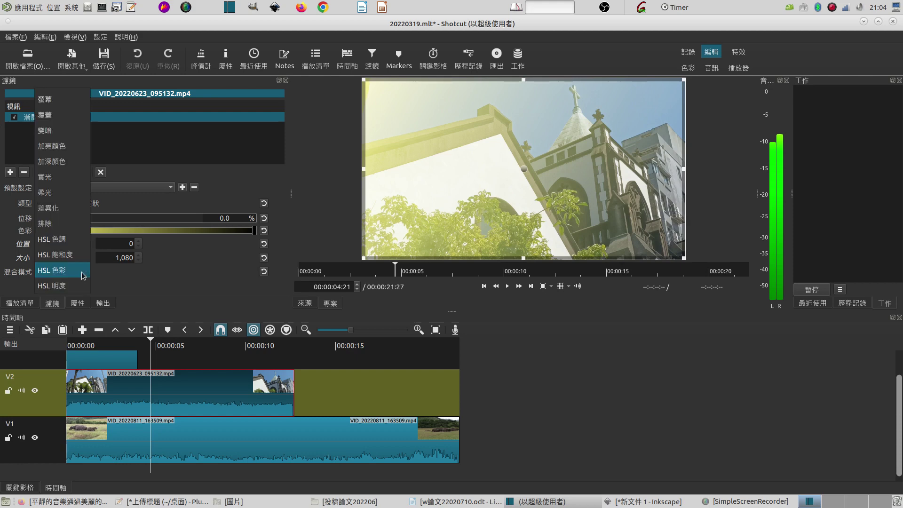
scroll(68, 133, "up", 2)
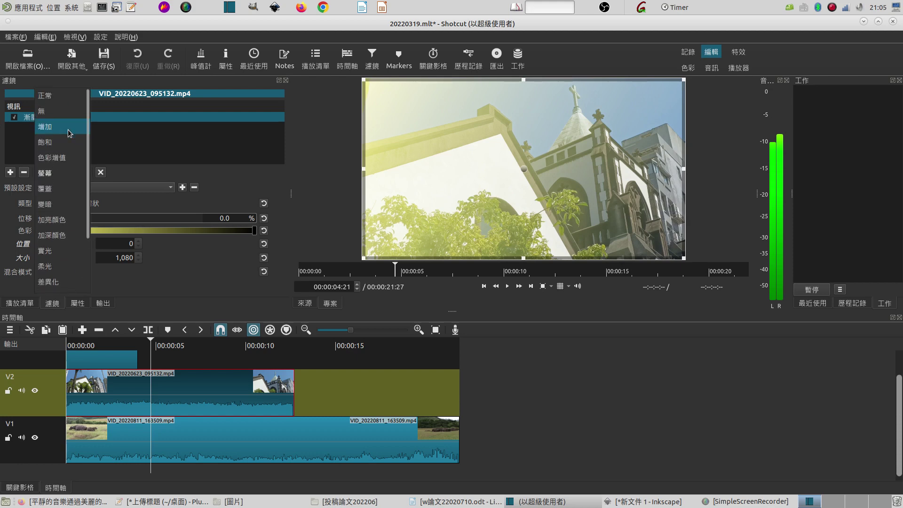
left_click(62, 113)
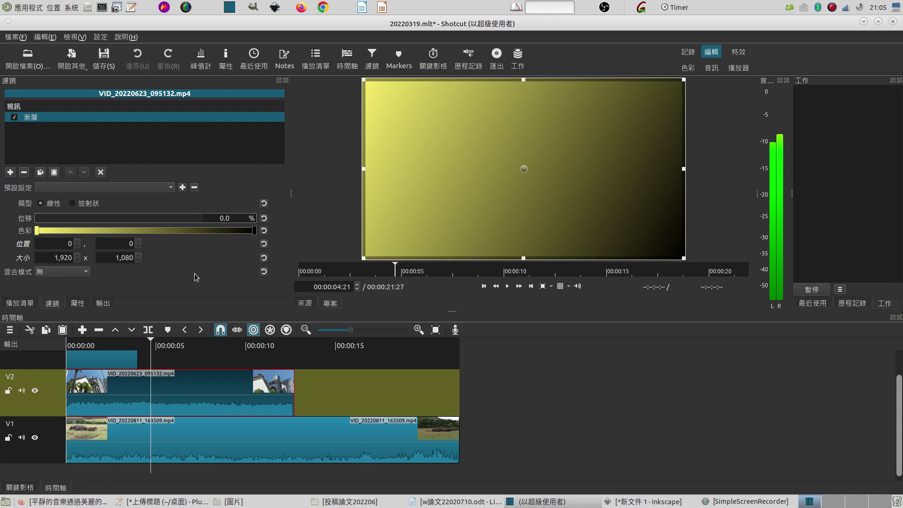
left_click(255, 230)
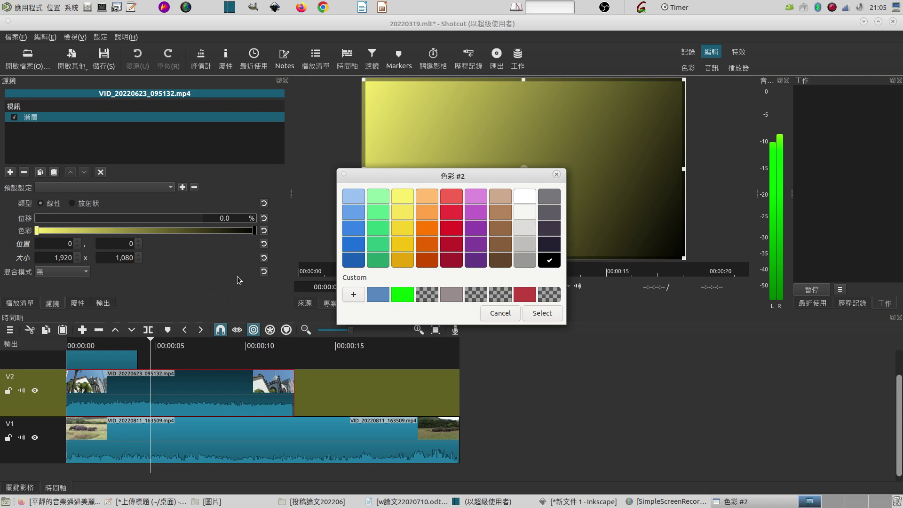
left_click(556, 174)
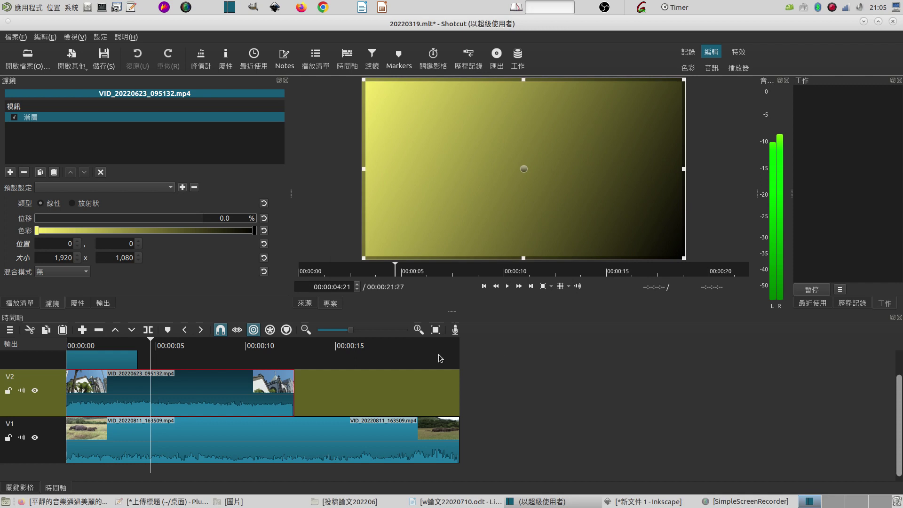
Try the Exclusion (排除) blend mode on the gradient with its offset at about 99.9%.
left_click(74, 276)
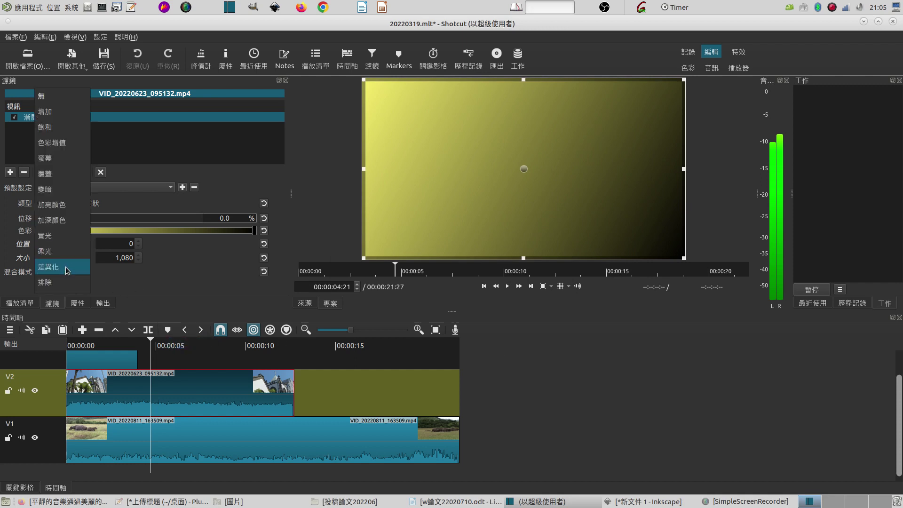
left_click(60, 281)
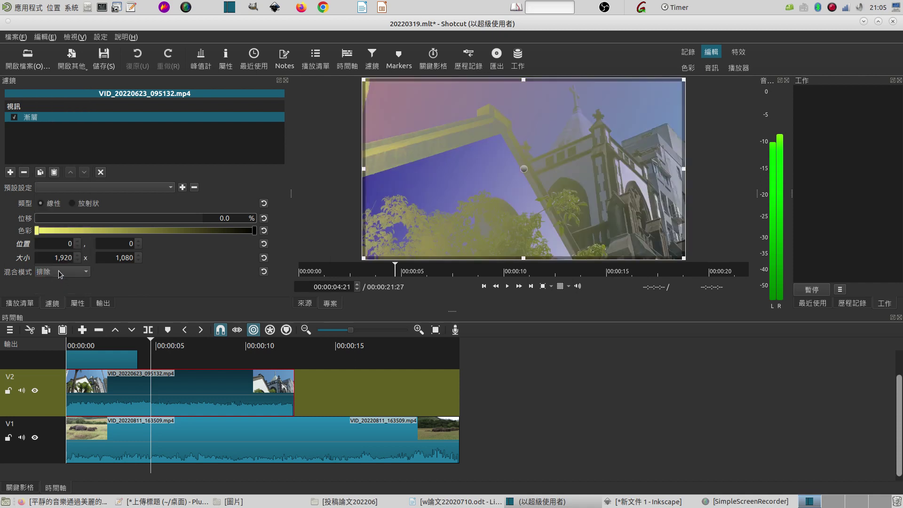
left_click_drag(40, 219, 217, 220)
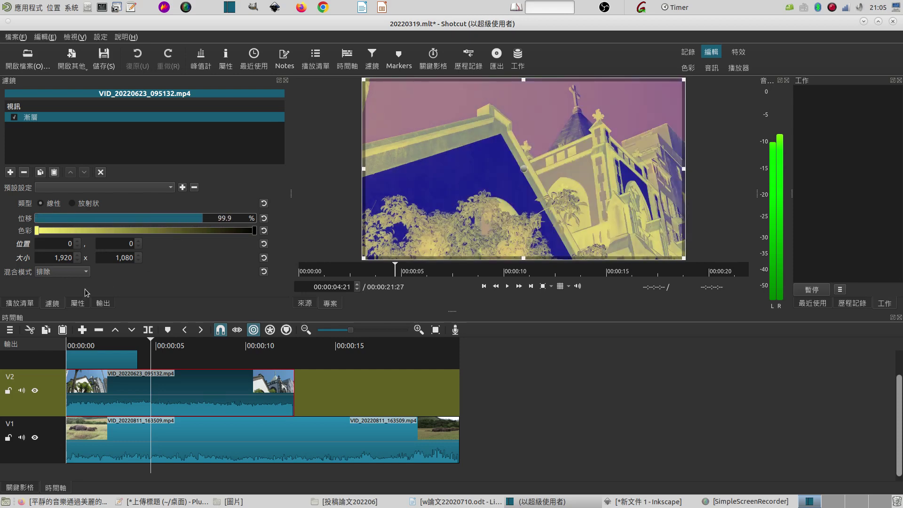
Try the Color Burn (加深顏色) blend mode on the gradient and reduce its offset to 0%.
left_click(81, 273)
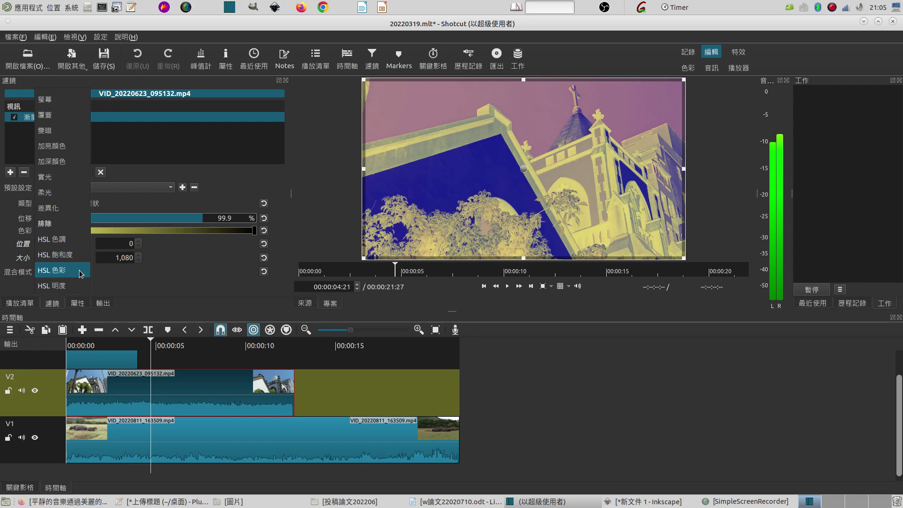
left_click(74, 165)
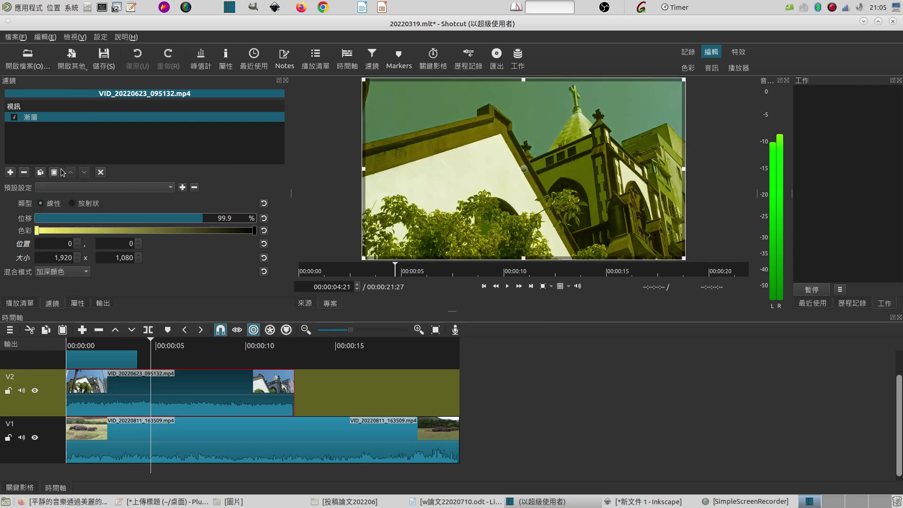
left_click_drag(201, 218, 24, 224)
Set the gradient's blend mode (混合模式) to Screen (螢幕).
left_click(84, 272)
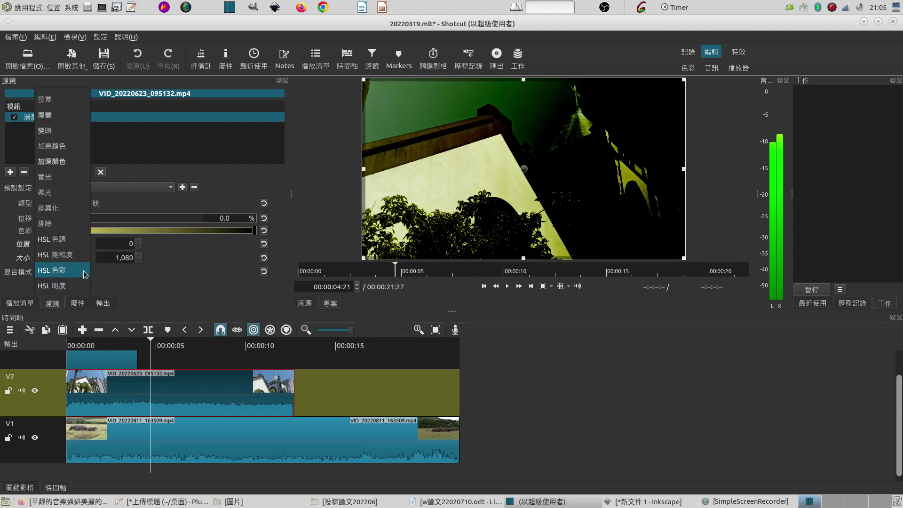
scroll(70, 197, "up", 3)
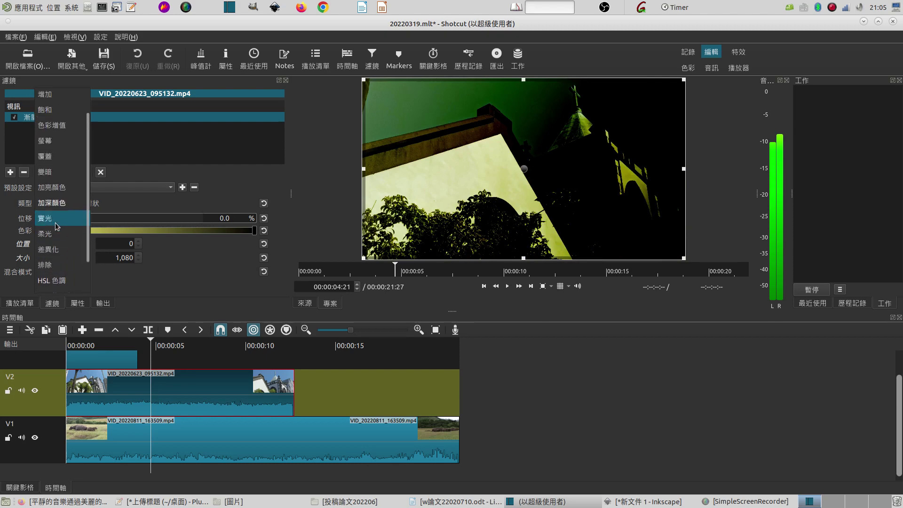
left_click(69, 140)
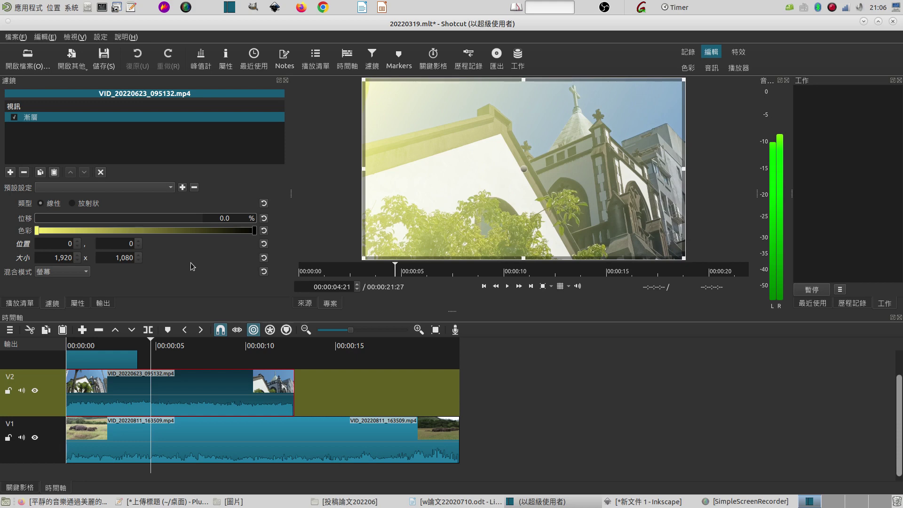
Set the gradient's blend mode (混合模式) to Difference (差異化) with its offset at 0%.
left_click(81, 272)
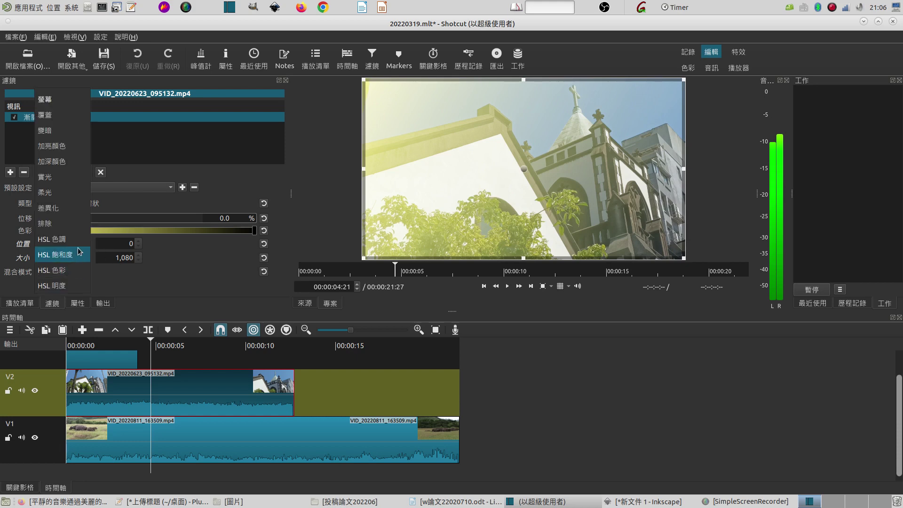
left_click(76, 210)
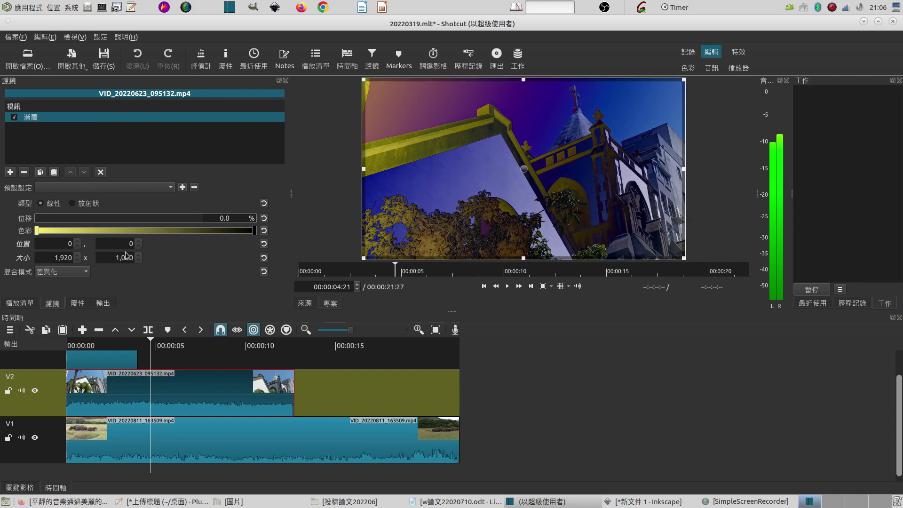
mouse_move(41, 221)
left_mouse_down()
mouse_move(204, 229)
mouse_move(175, 220)
mouse_move(30, 224)
left_mouse_up()
Split the church clip on track V2 at 00:00:02:14 and at 00:00:08:02.
left_click(128, 344)
left_click(110, 345)
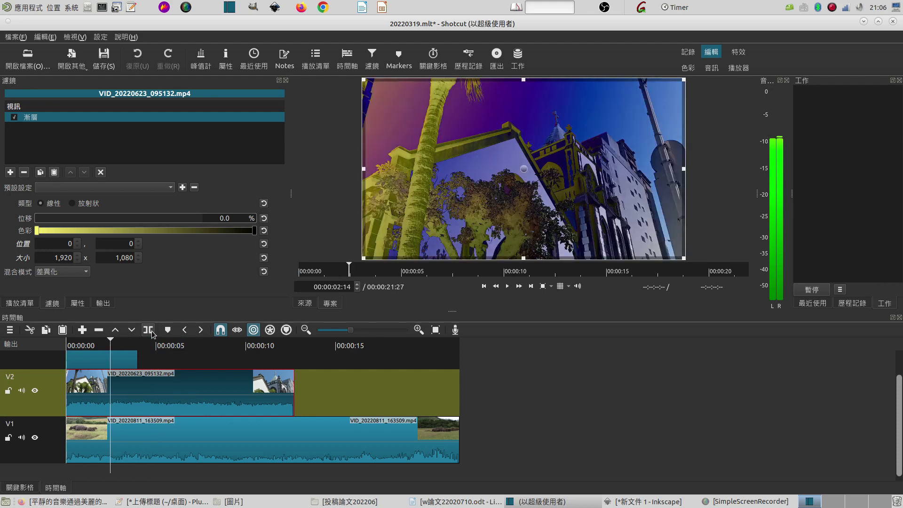
left_click(148, 330)
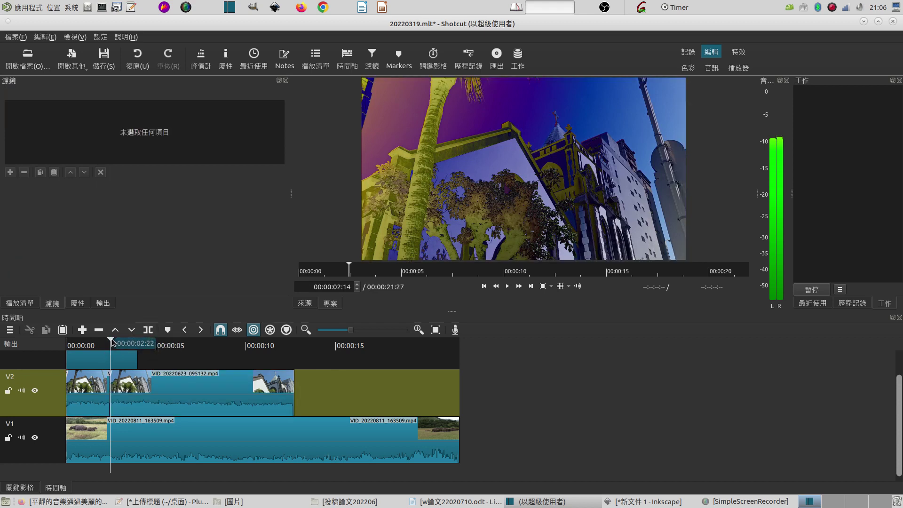
left_click(117, 343)
left_click_drag(126, 343, 210, 344)
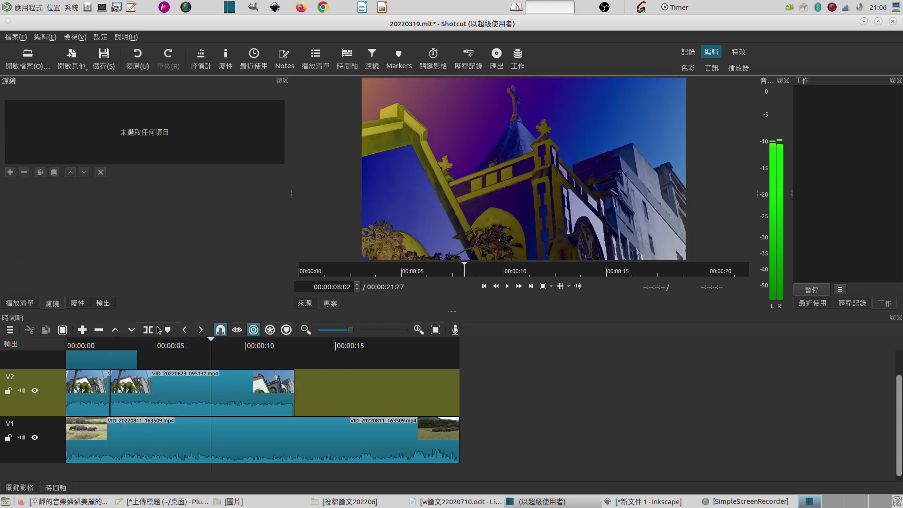
left_click(148, 330)
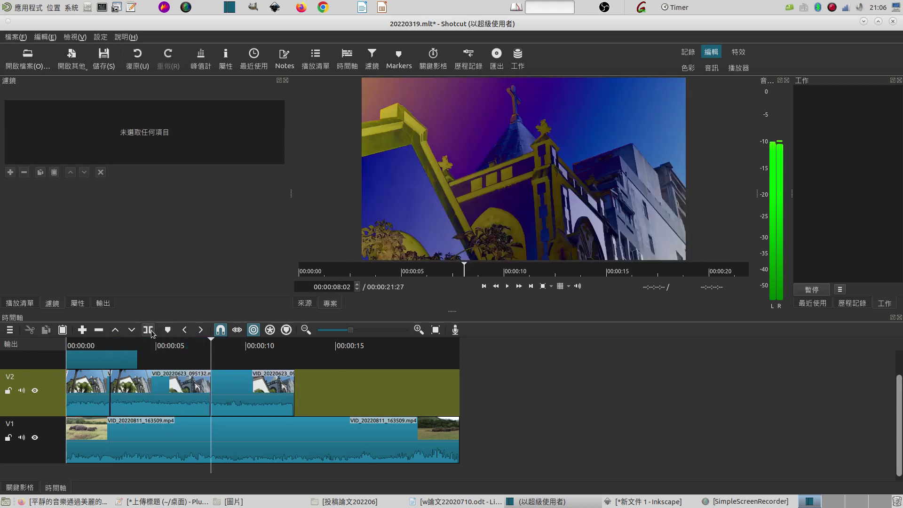
Select the middle segment of the split V2 clip and place the playhead at its start, 00:00:02:14.
left_click(165, 404)
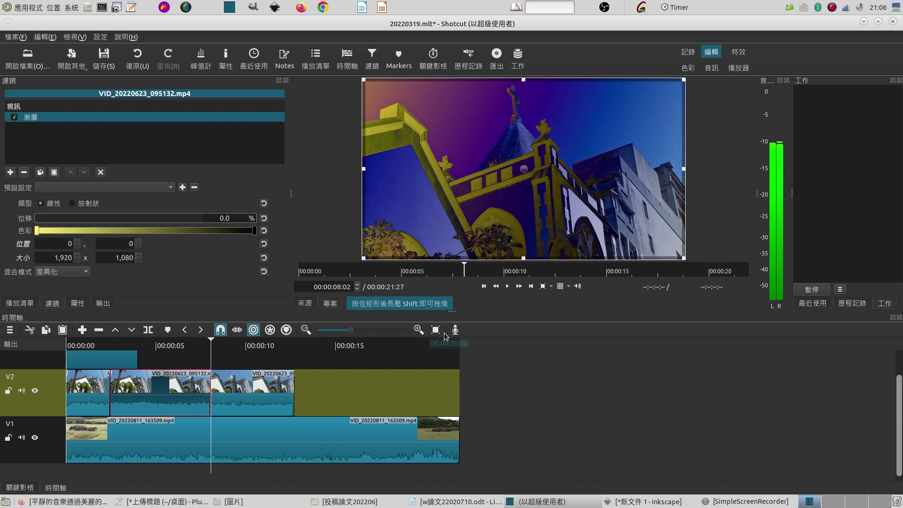
left_click(484, 287)
left_click(484, 288)
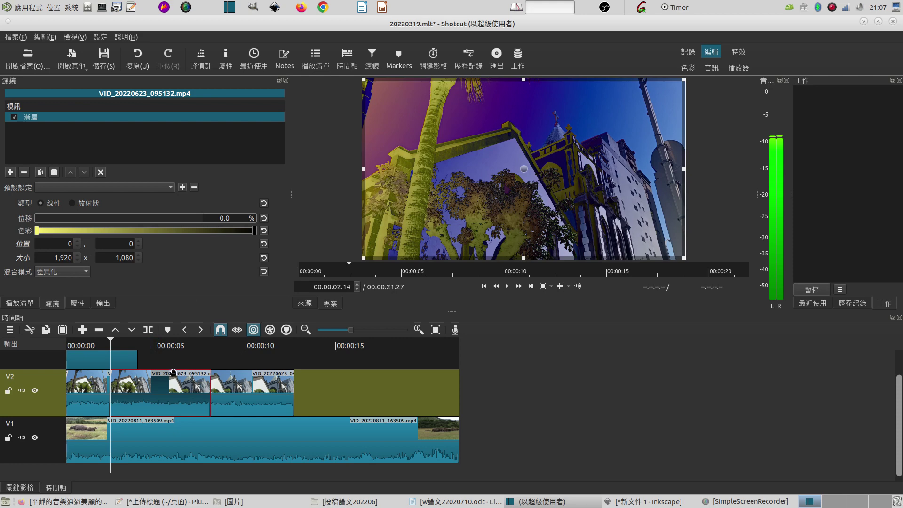
left_click(85, 394)
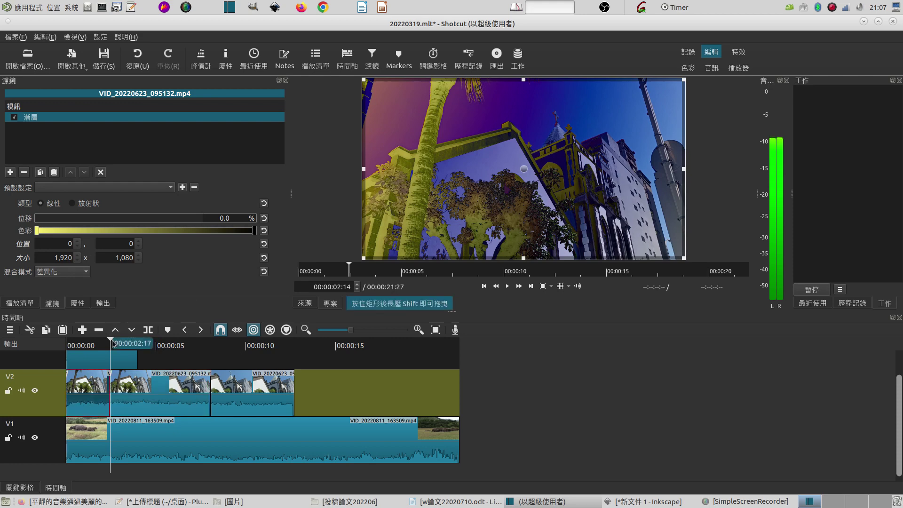
mouse_move(113, 343)
left_mouse_down()
mouse_move(102, 343)
mouse_move(111, 345)
left_mouse_up()
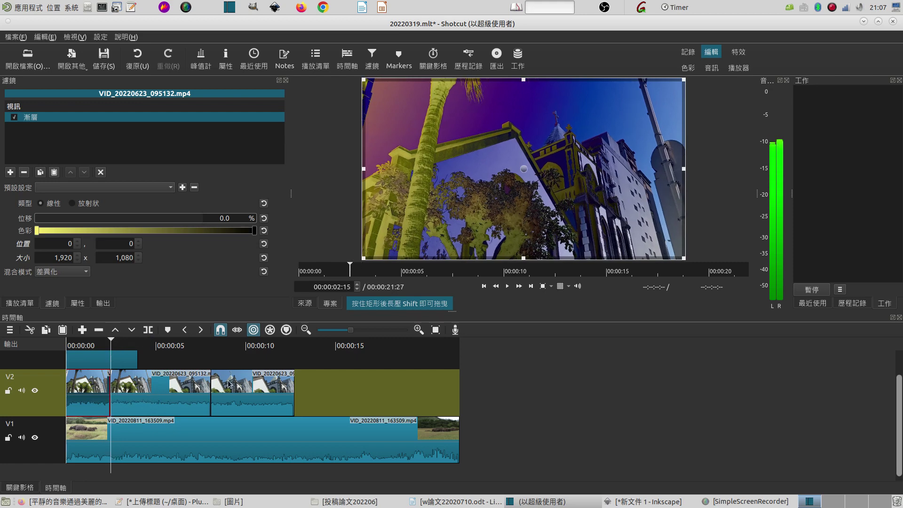
left_click(484, 286)
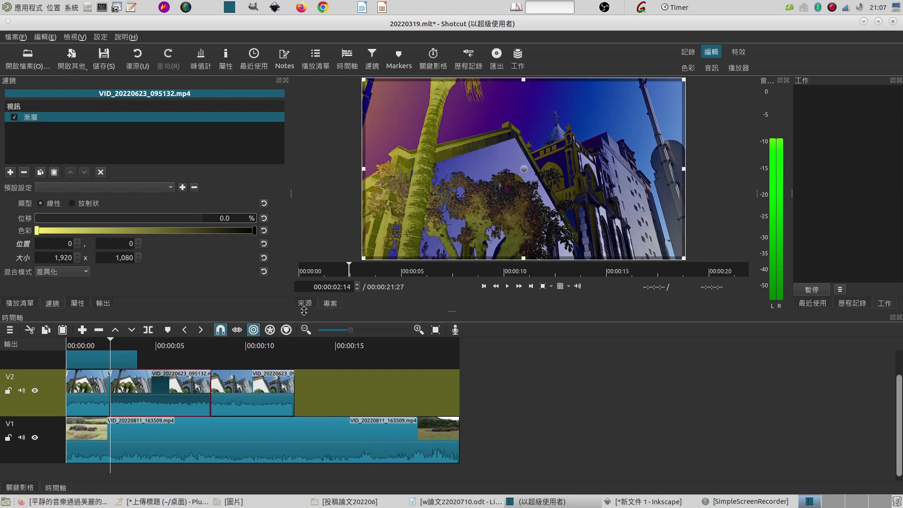
With the playhead at 00:00:03:01, set the middle segment's gradient offset (位移) to about 45.1%.
left_click_drag(112, 342, 122, 341)
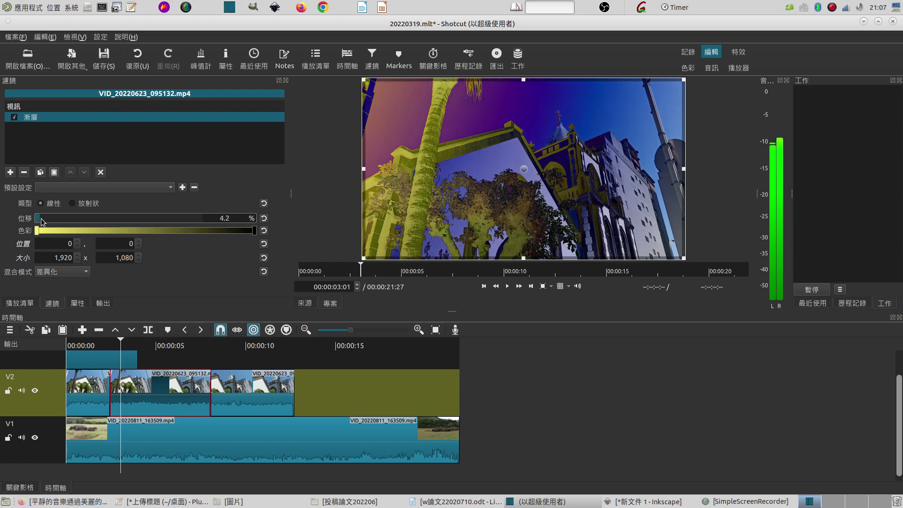
mouse_move(42, 222)
left_mouse_down()
mouse_move(61, 221)
mouse_move(42, 221)
left_mouse_up()
left_click(264, 218)
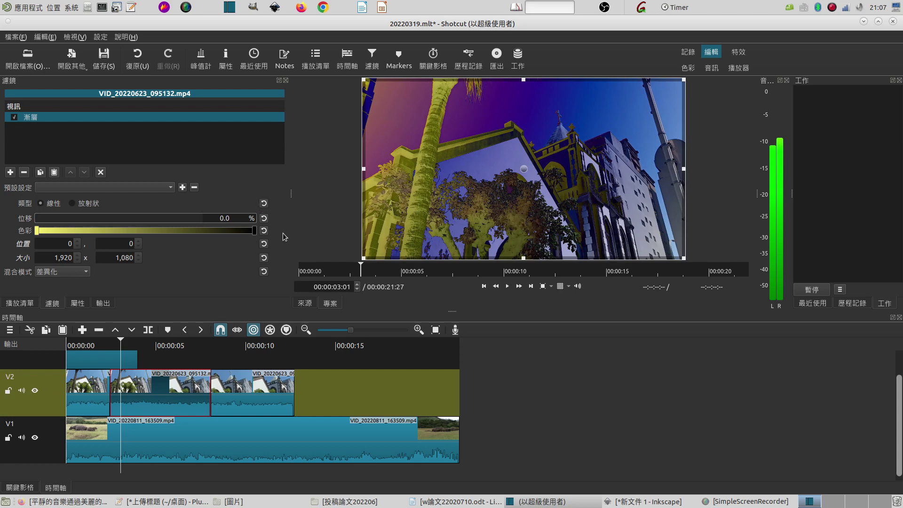
mouse_move(46, 219)
left_mouse_down()
mouse_move(218, 222)
mouse_move(32, 220)
left_mouse_up()
left_click_drag(197, 222, 111, 222)
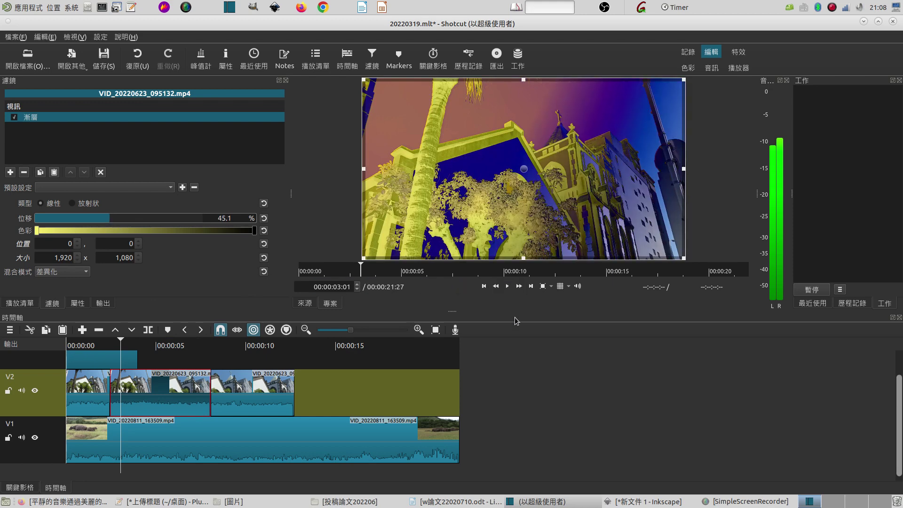
Play the timeline from 00:00:03:01 through the cut into the third segment to compare the gradients, and stop playback.
left_click(507, 287)
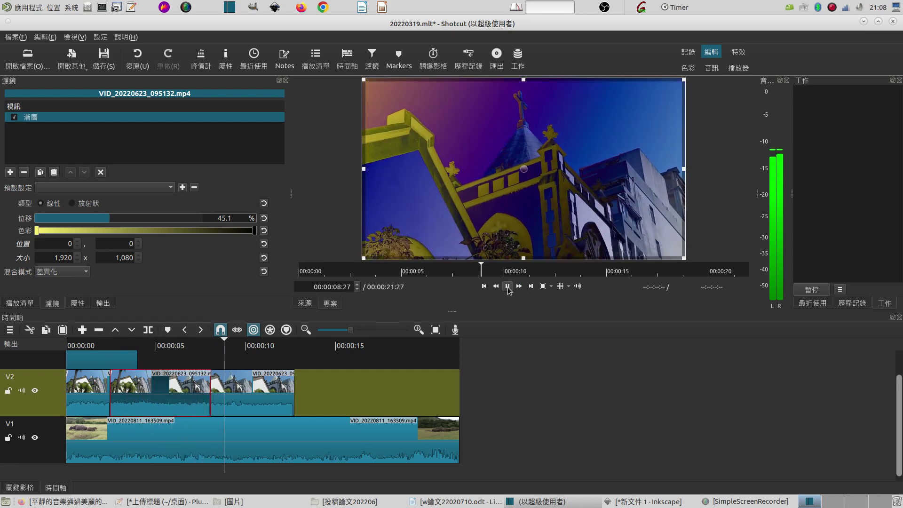
left_click(507, 286)
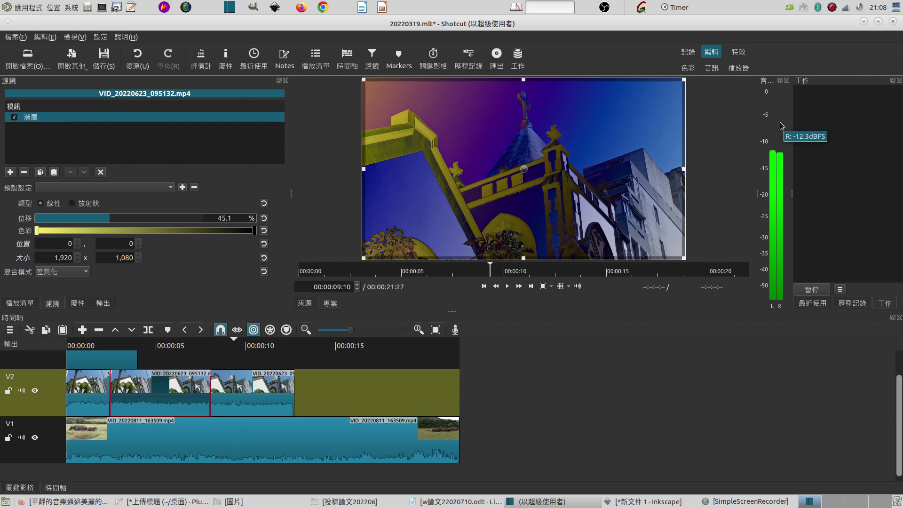
right_click(831, 8)
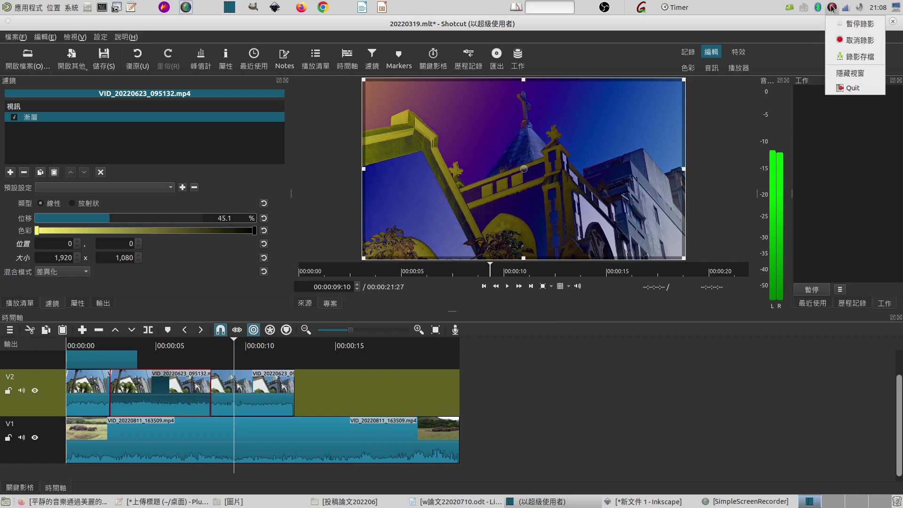